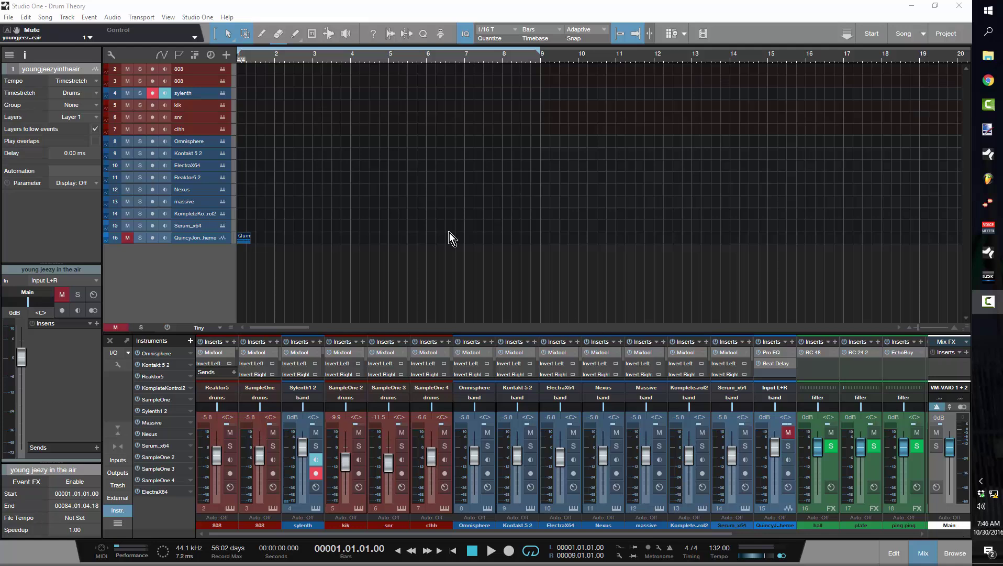
Create and open an empty kik part, enlarge and zoom the note editor, and set Quantize to 1/8.
{"action": "double_click", "coordinate": [254, 108]}
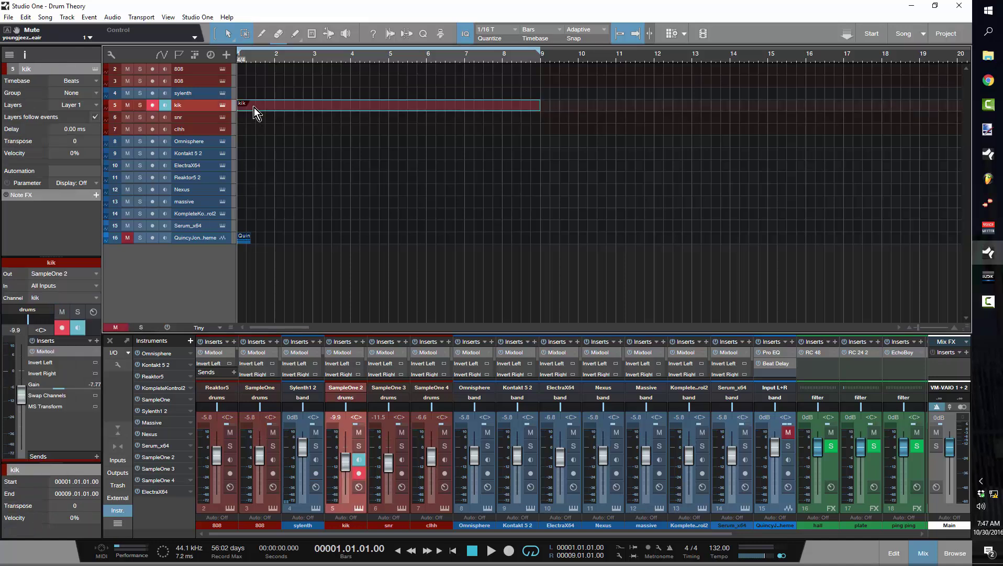
{"action": "double_click", "coordinate": [254, 107]}
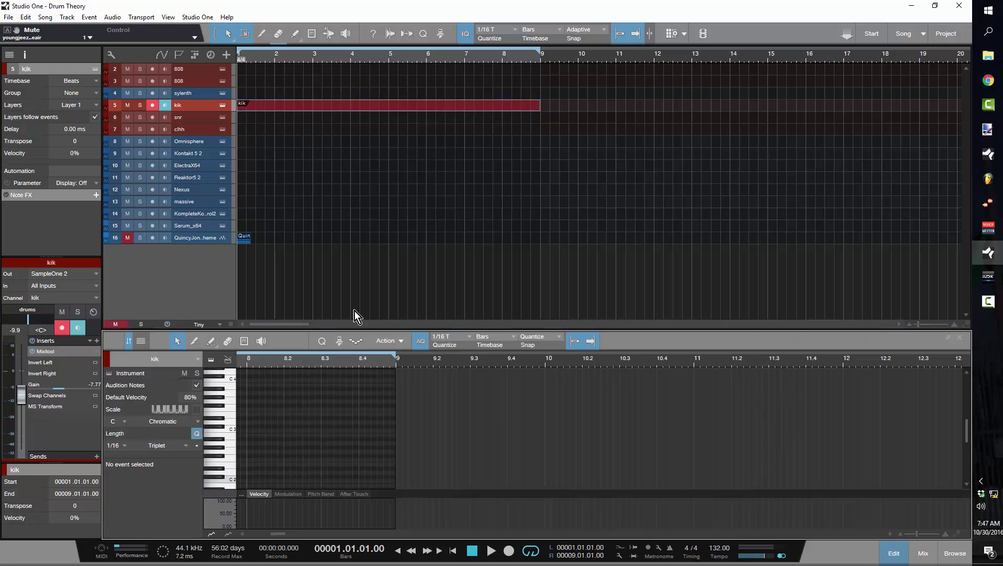
{"action": "left_click_drag", "start_coordinate": [275, 535], "coordinate": [242, 535]}
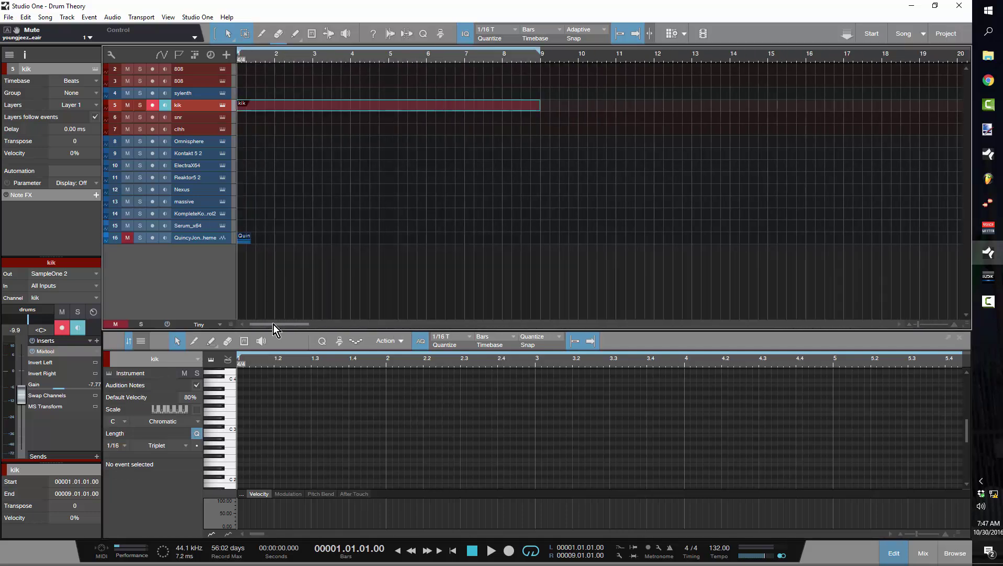
{"action": "left_click_drag", "start_coordinate": [379, 330], "coordinate": [389, 237]}
{"action": "left_click_drag", "start_coordinate": [404, 281], "coordinate": [388, 259]}
{"action": "left_click", "coordinate": [466, 250]}
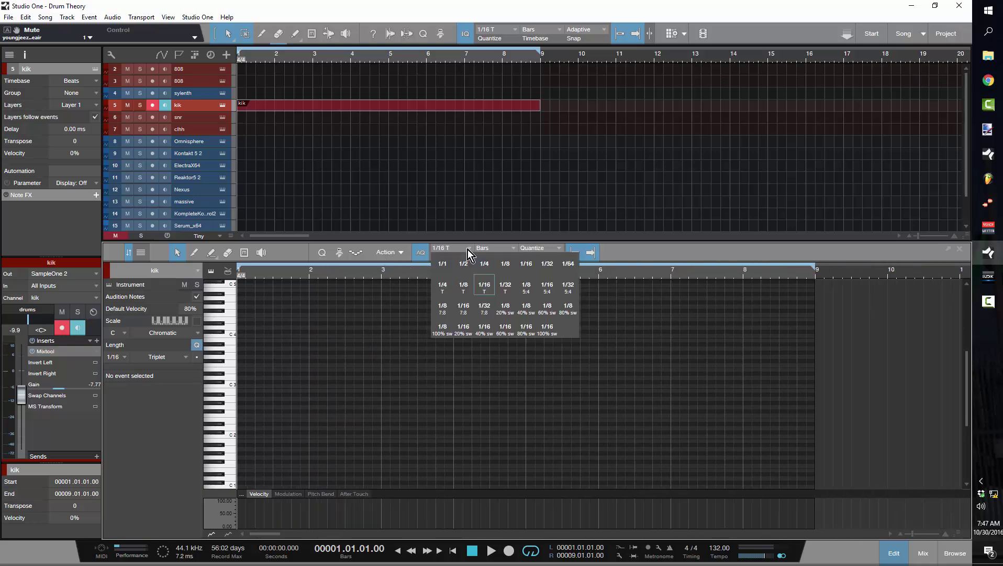
{"action": "left_click", "coordinate": [505, 264]}
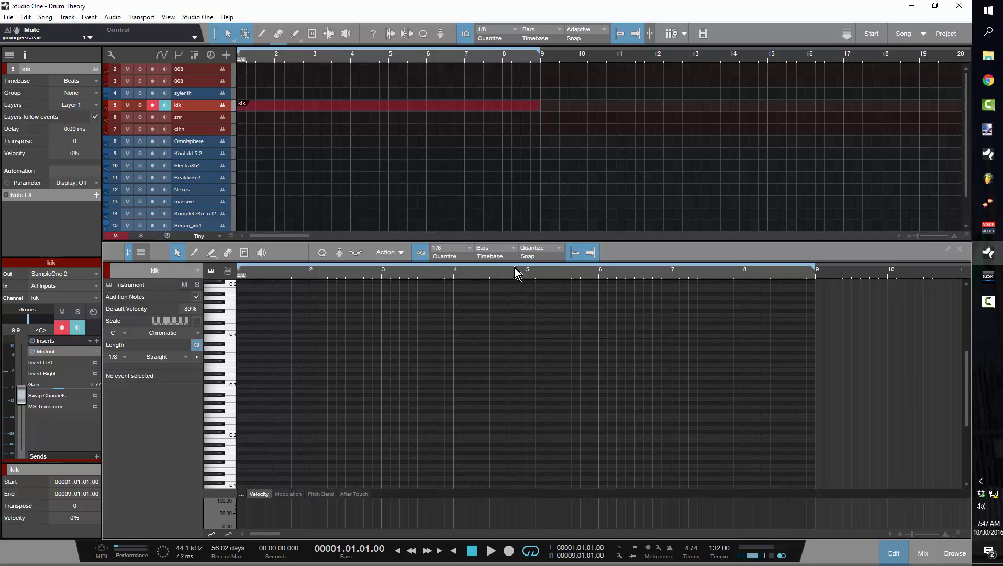
{"action": "double_click", "coordinate": [241, 385]}
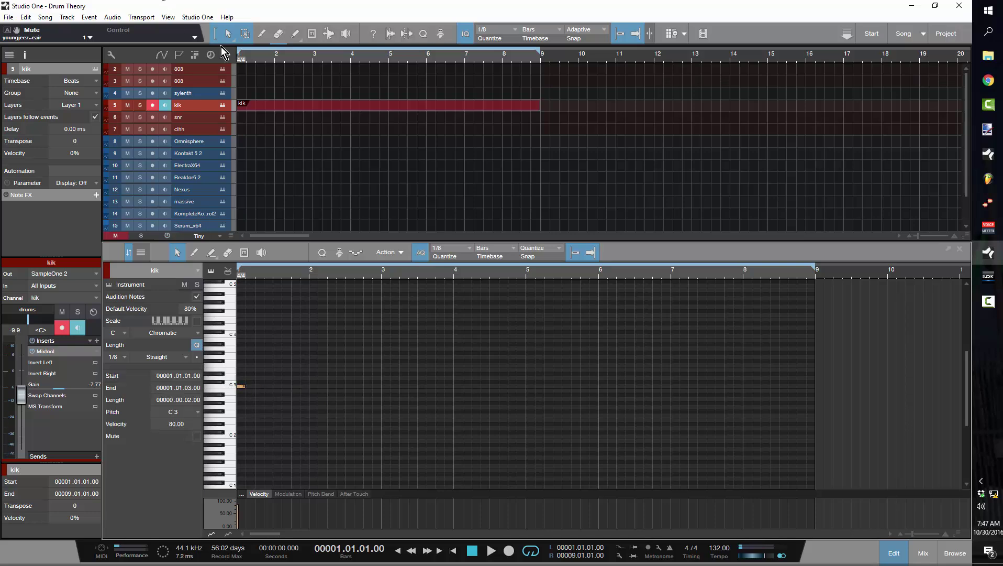
{"action": "left_click", "coordinate": [223, 105]}
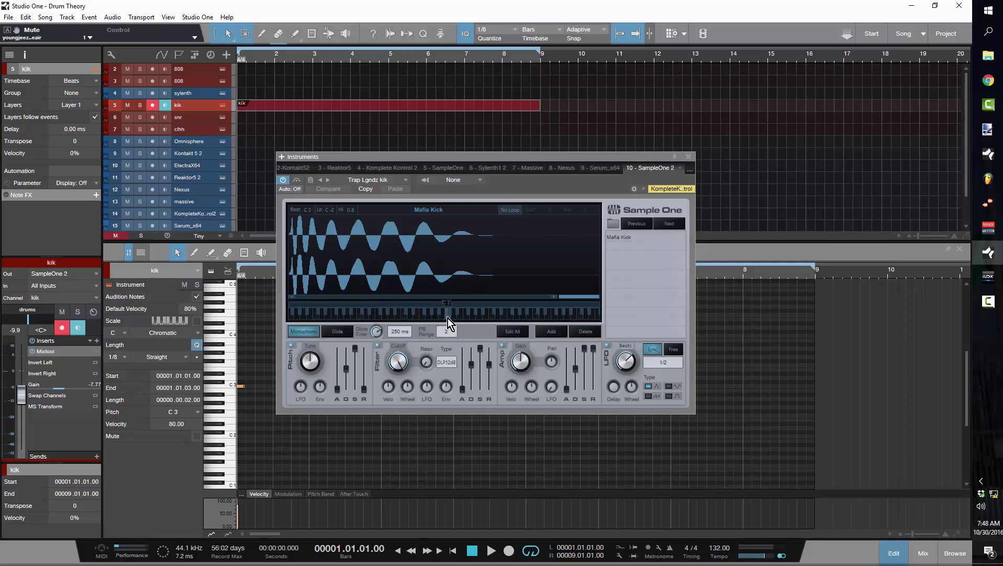
{"action": "left_click", "coordinate": [689, 156]}
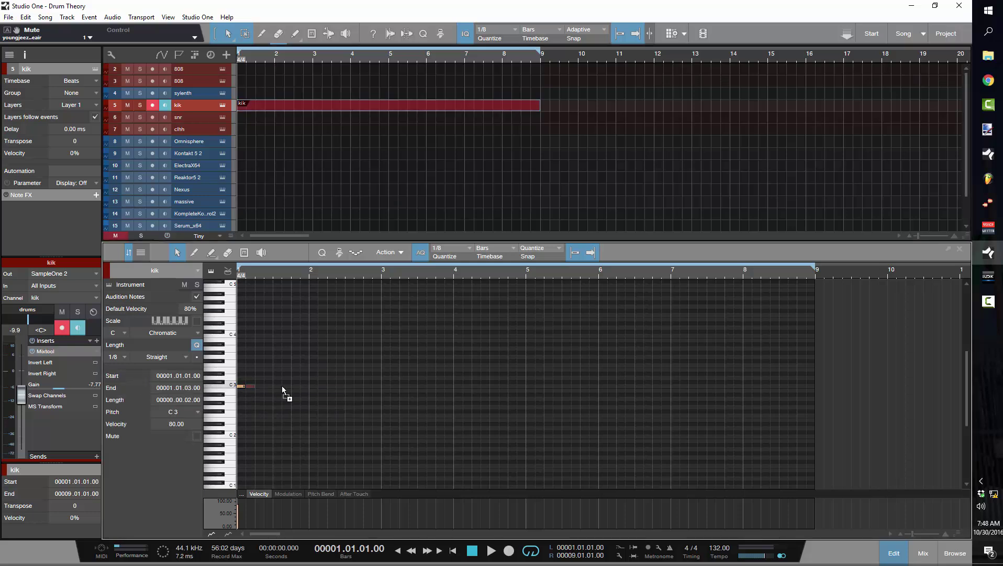
Add C3 kicks on beats 1 and 2 of bar 2, duplicate the two-bar pattern, and audition it.
{"action": "left_click", "coordinate": [313, 386]}
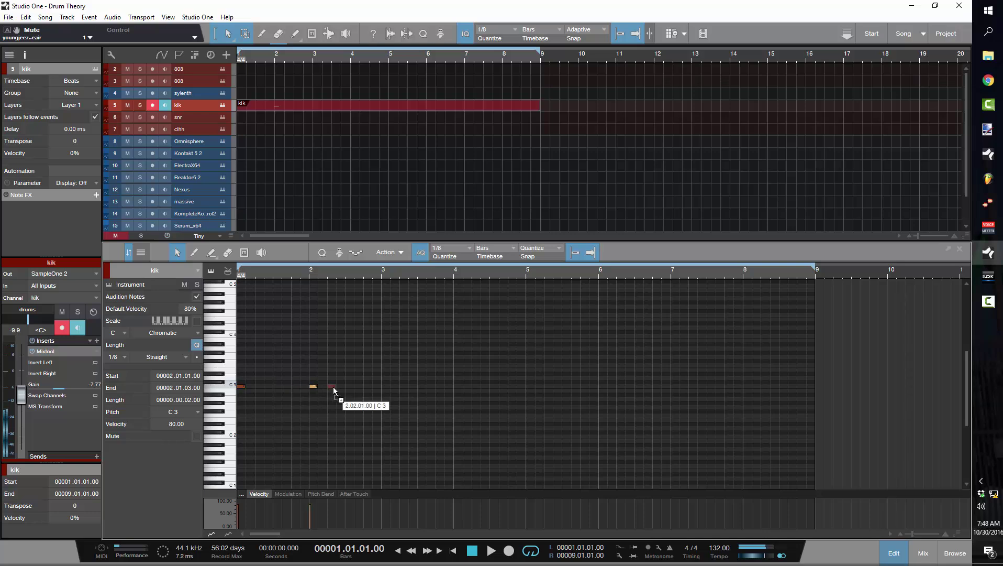
{"action": "left_click", "coordinate": [334, 387]}
{"action": "key", "text": "ctrl+a"}
{"action": "key", "text": "d"}
{"action": "key", "text": "d"}
{"action": "key", "text": "d"}
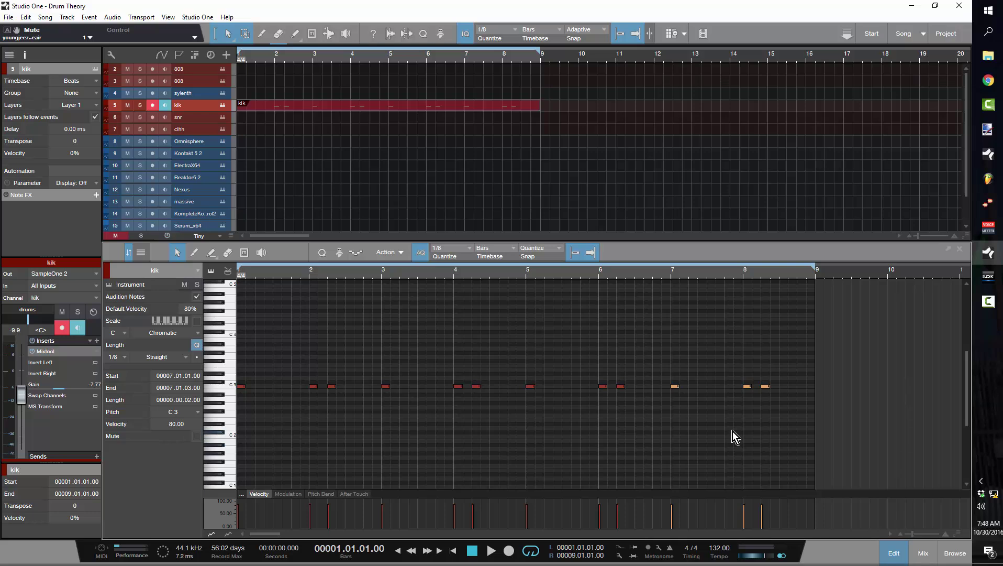
{"action": "key", "text": "space"}
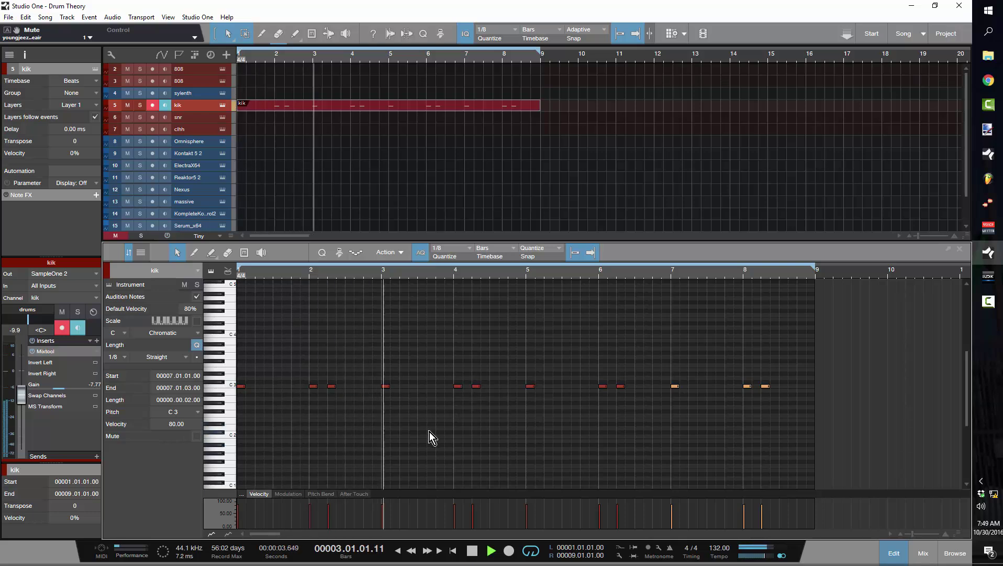
{"action": "key", "text": "space"}
{"action": "left_click", "coordinate": [555, 422]}
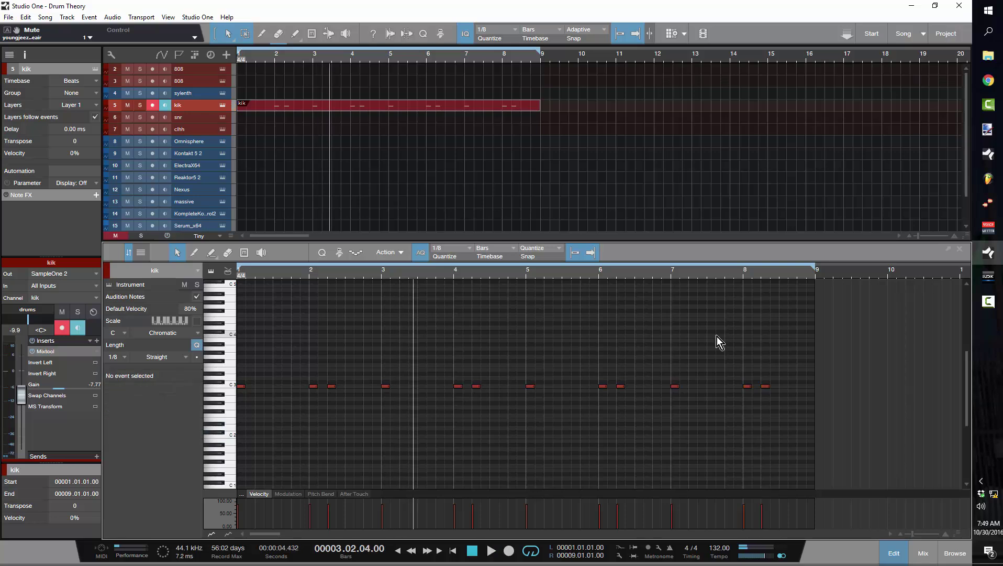
Shift the bar 8 kick later and split it into a 1/16-triplet roll.
{"action": "left_click", "coordinate": [745, 386]}
{"action": "left_click_drag", "start_coordinate": [744, 386], "coordinate": [785, 388]}
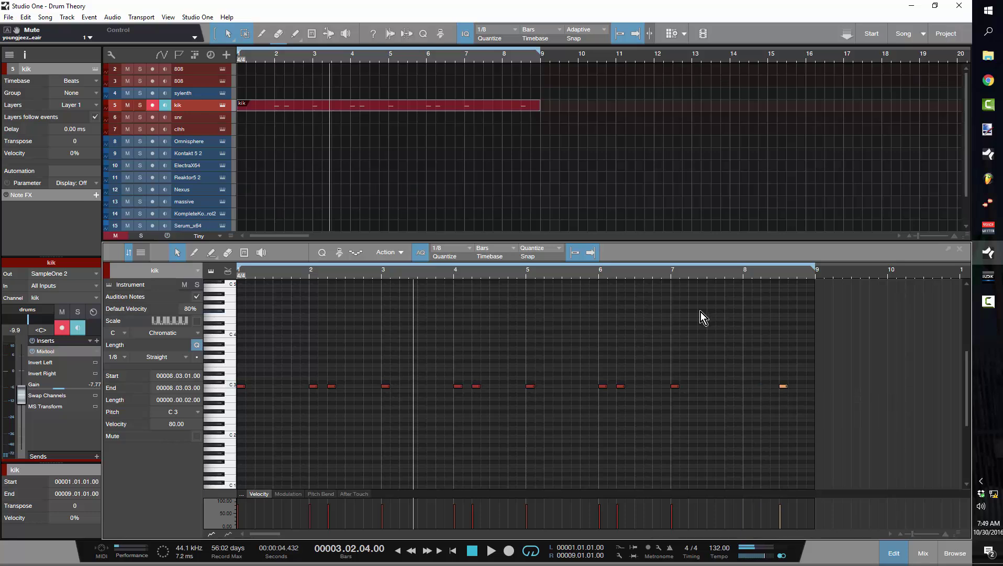
{"action": "left_click", "coordinate": [469, 252]}
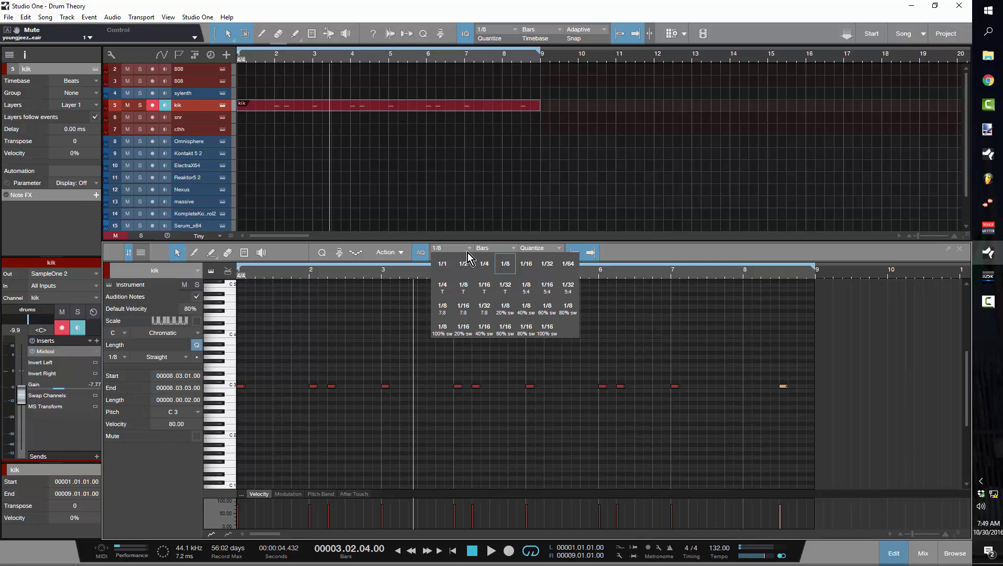
{"action": "left_click", "coordinate": [484, 287]}
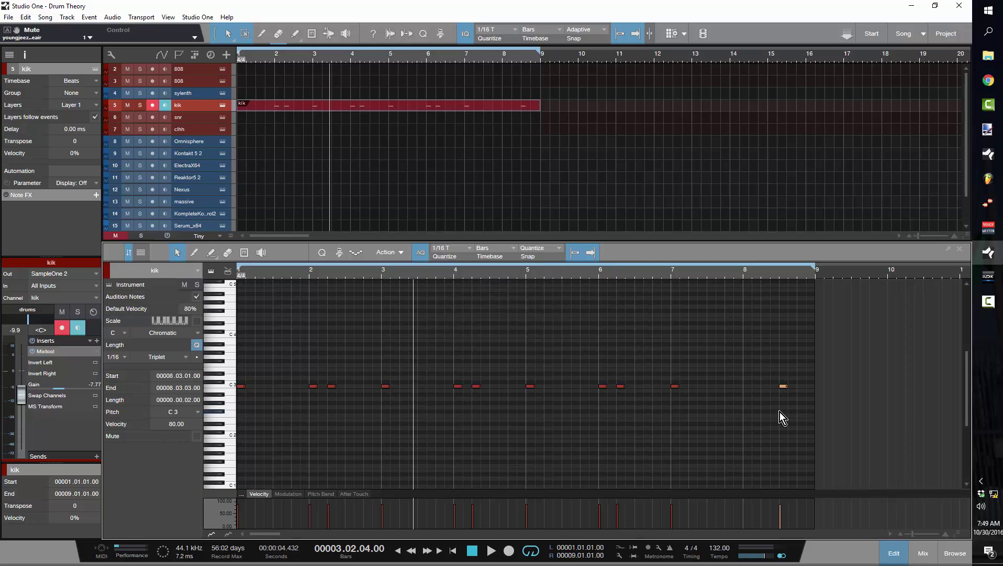
{"action": "key", "text": "alt+x"}
{"action": "left_click", "coordinate": [752, 436]}
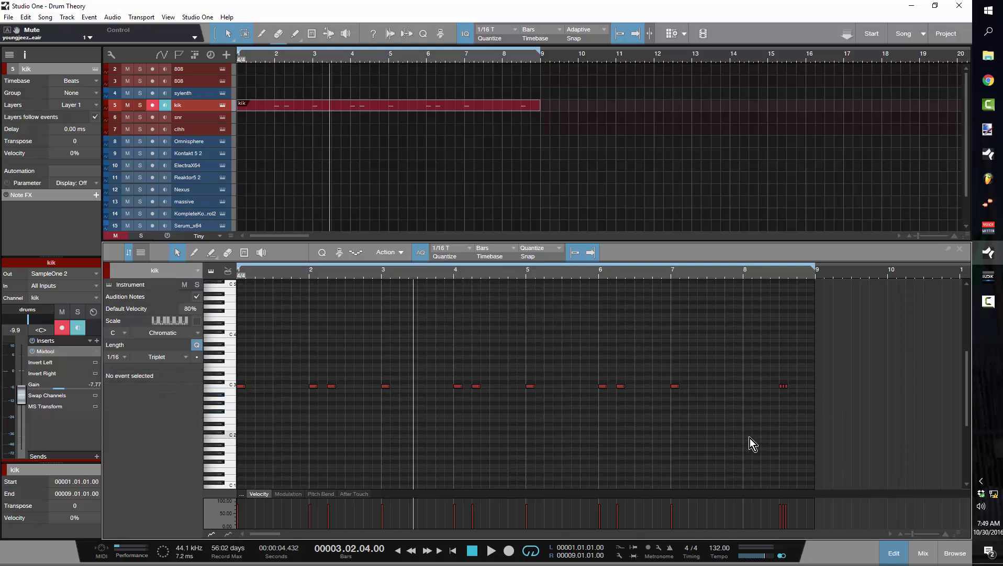
{"action": "left_click", "coordinate": [217, 117]}
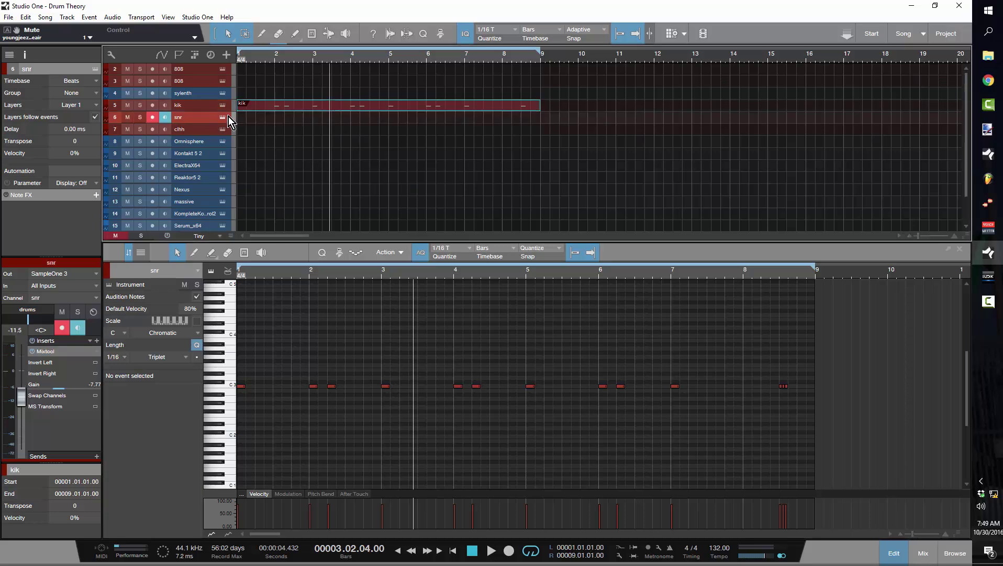
{"action": "left_click", "coordinate": [225, 117]}
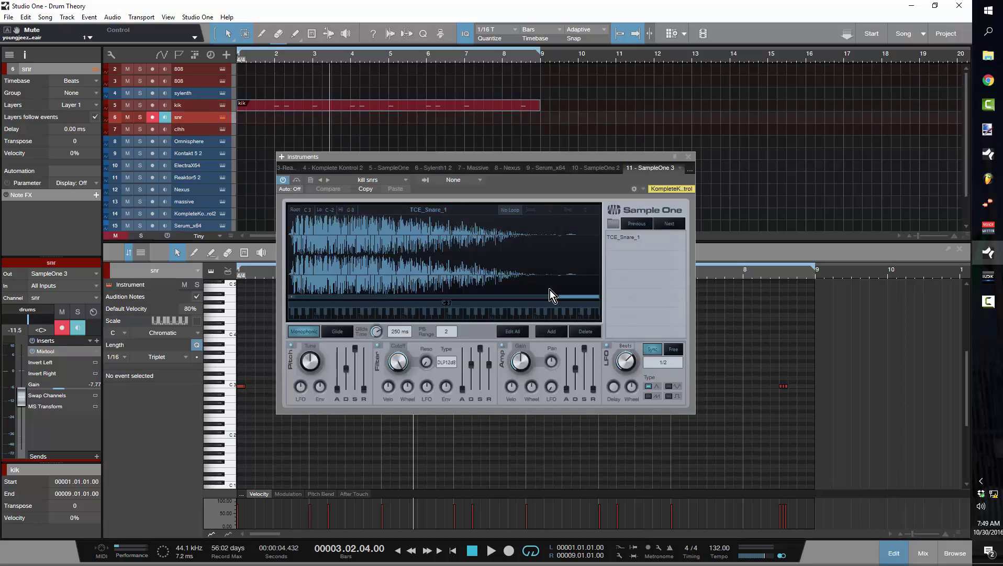
{"action": "left_click", "coordinate": [449, 317]}
{"action": "left_click", "coordinate": [689, 157]}
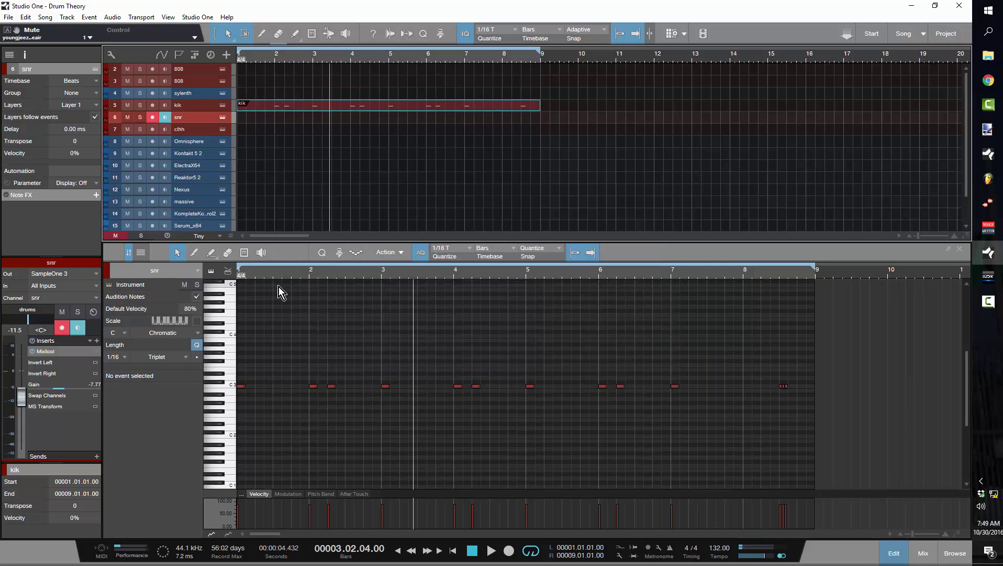
Create a snr part with a C3 snare quantized to bar 1 beat 3, an eighth long.
{"action": "double_click", "coordinate": [256, 119]}
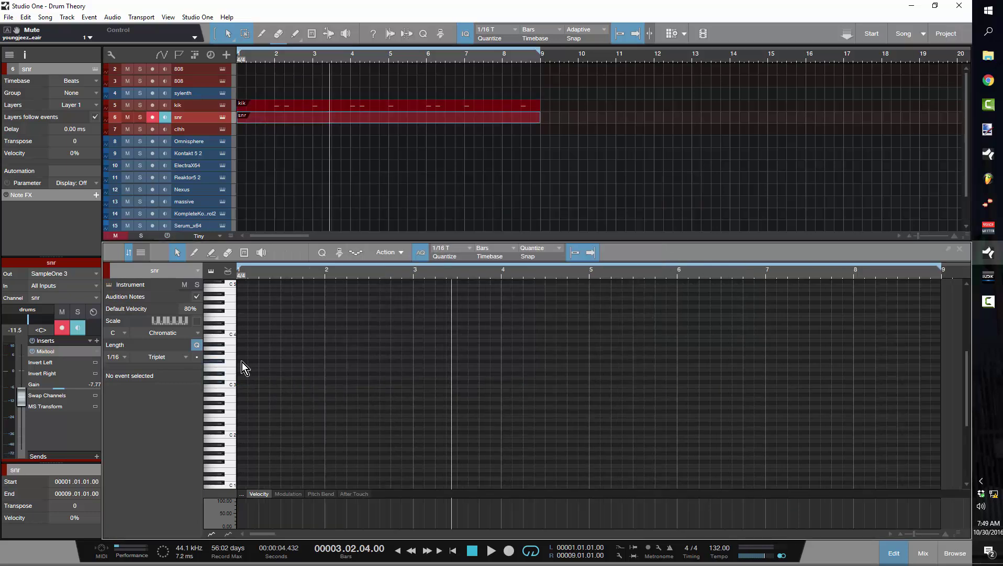
{"action": "left_click", "coordinate": [286, 386]}
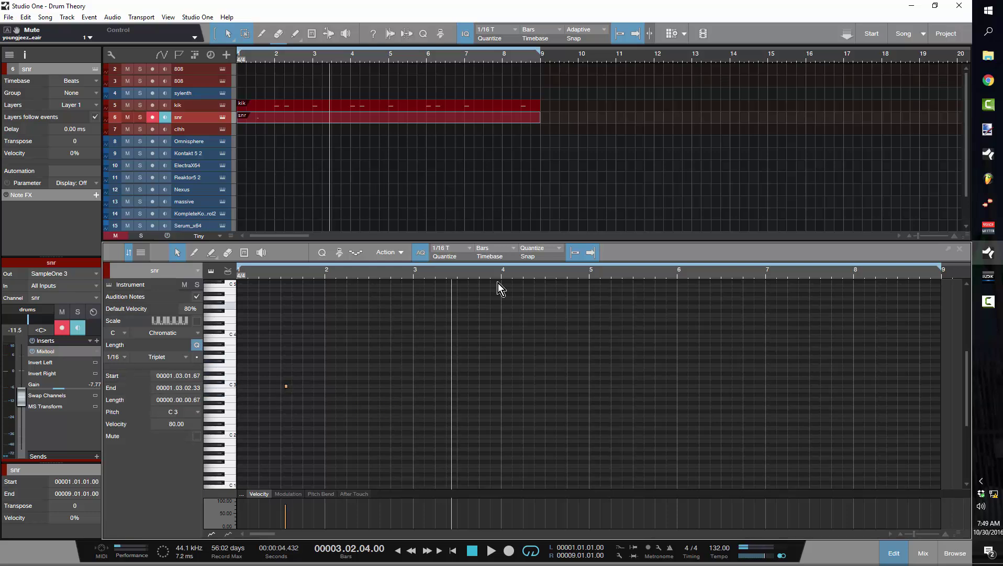
{"action": "left_click", "coordinate": [471, 254]}
{"action": "left_click", "coordinate": [511, 273]}
{"action": "key", "text": "q"}
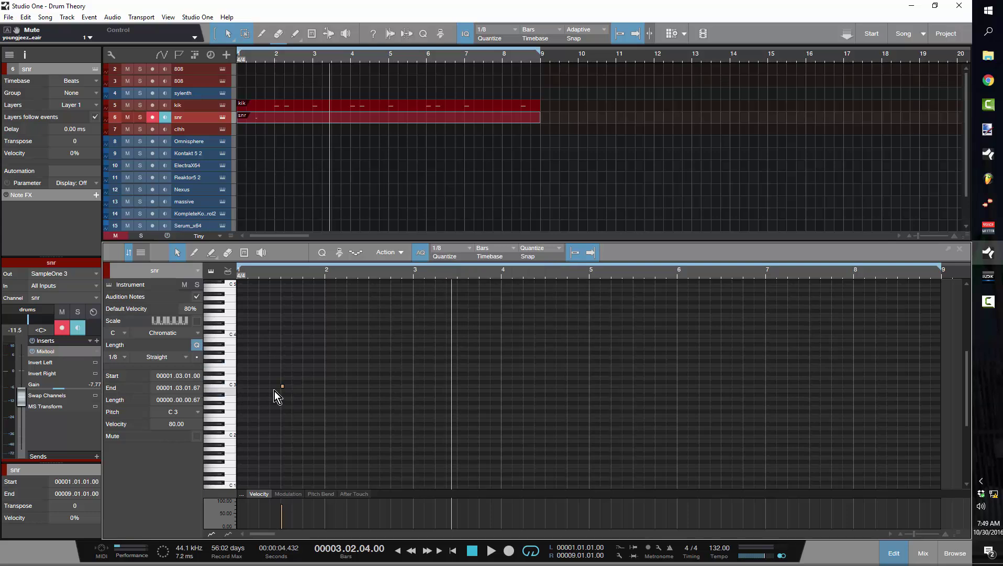
{"action": "left_click_drag", "start_coordinate": [284, 390], "coordinate": [291, 390]}
Copy the snare to beat 3 of bar 2 and duplicate the two-bar pattern through bar 8.
{"action": "left_click", "coordinate": [197, 297]}
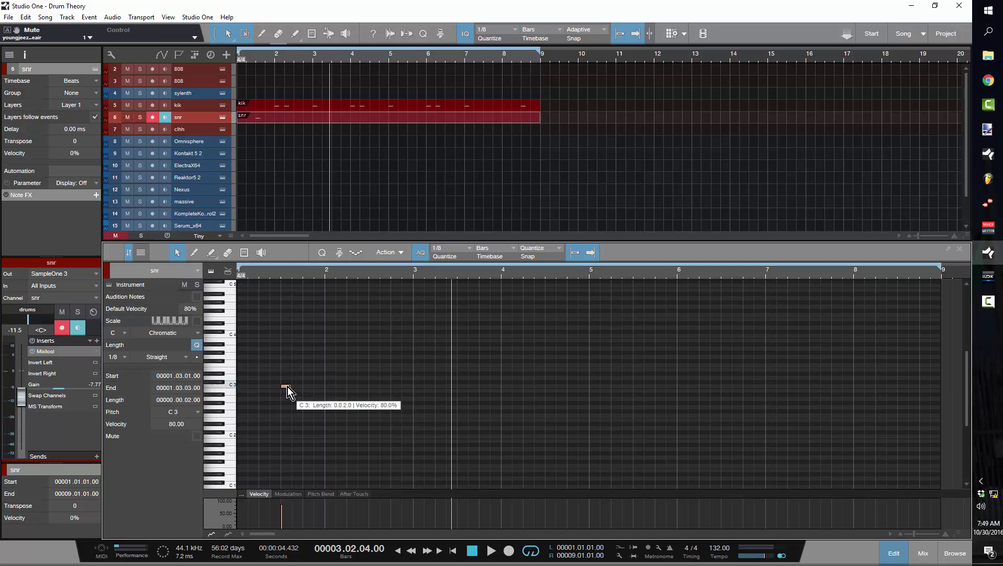
{"action": "left_click_drag", "start_coordinate": [287, 386], "coordinate": [375, 387]}
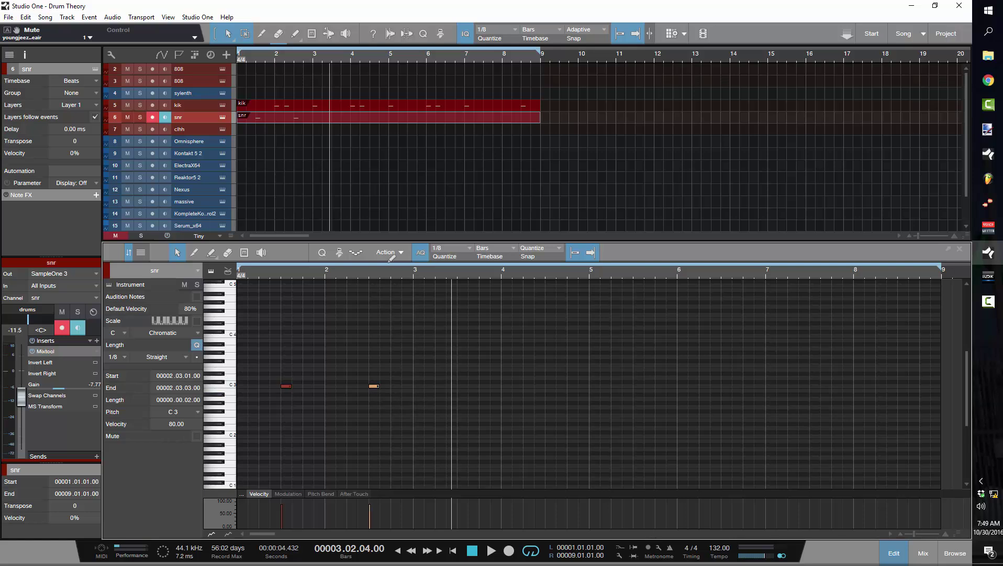
{"action": "left_click_drag", "start_coordinate": [390, 241], "coordinate": [398, 152]}
{"action": "key", "text": "shift+e"}
{"action": "key", "text": "shift+e"}
{"action": "left_click", "coordinate": [352, 370]}
{"action": "key", "text": "ctrl+a"}
{"action": "key", "text": "d"}
{"action": "key", "text": "d"}
{"action": "key", "text": "d"}
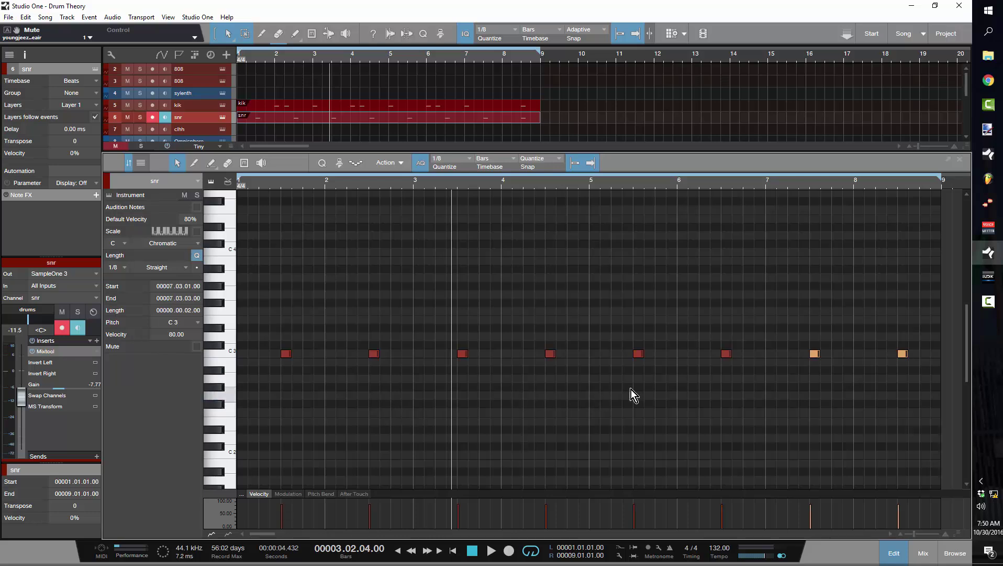
{"action": "key", "text": "Home"}
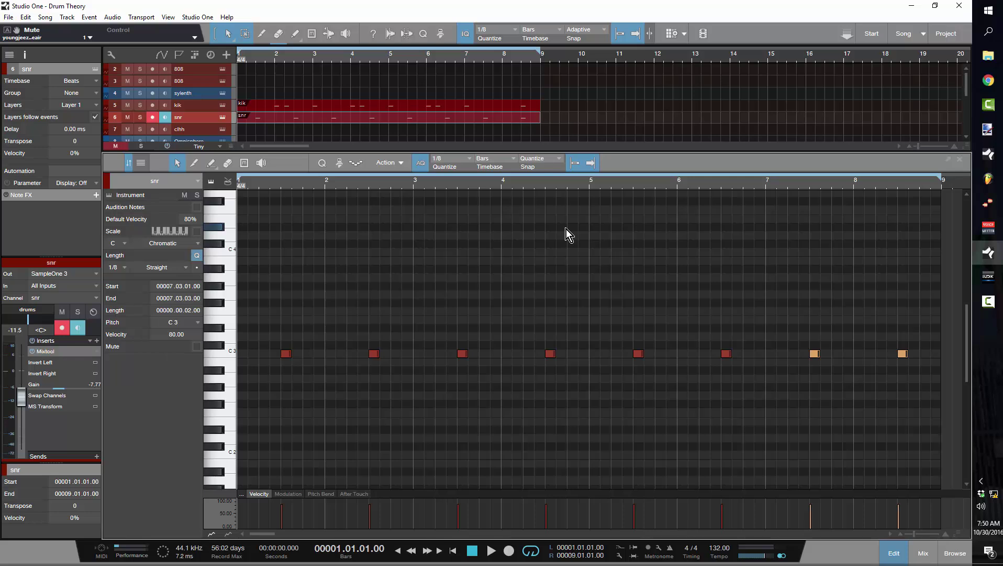
Colour the kik track green, save the song, and play the kick and snare together.
{"action": "left_click", "coordinate": [111, 105]}
{"action": "left_click", "coordinate": [203, 112]}
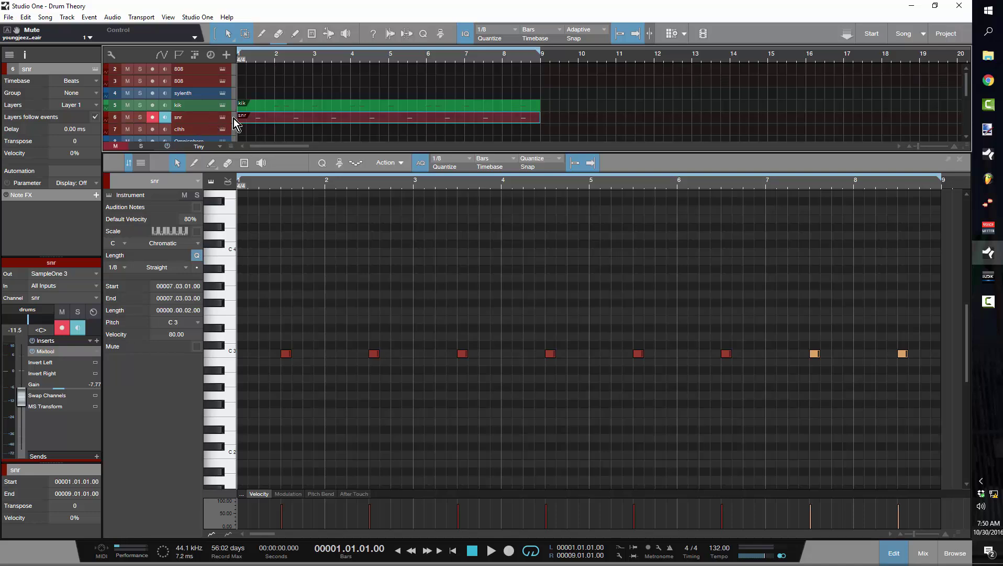
{"action": "left_click", "coordinate": [266, 109]}
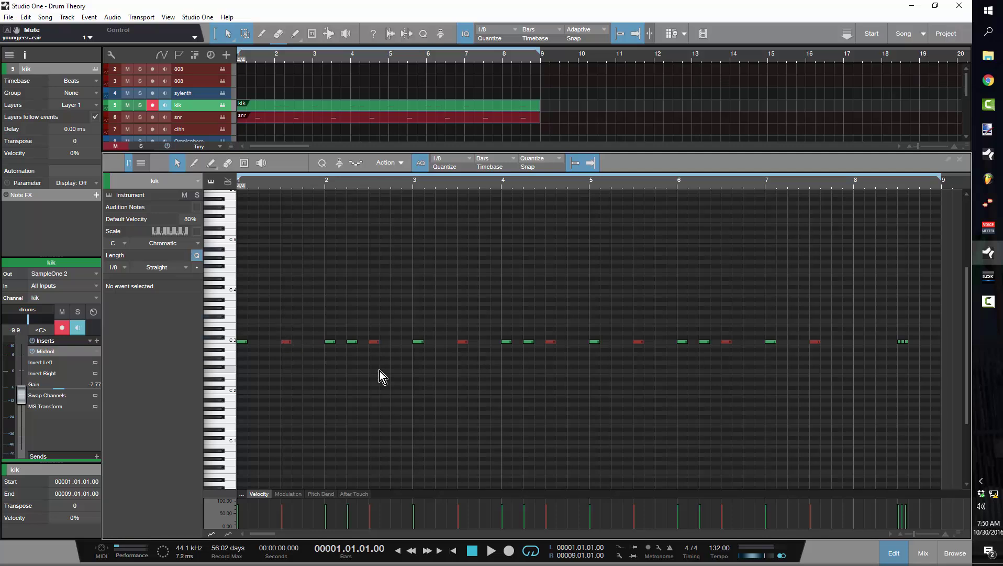
{"action": "key", "text": "ctrl+s"}
{"action": "key", "text": "space"}
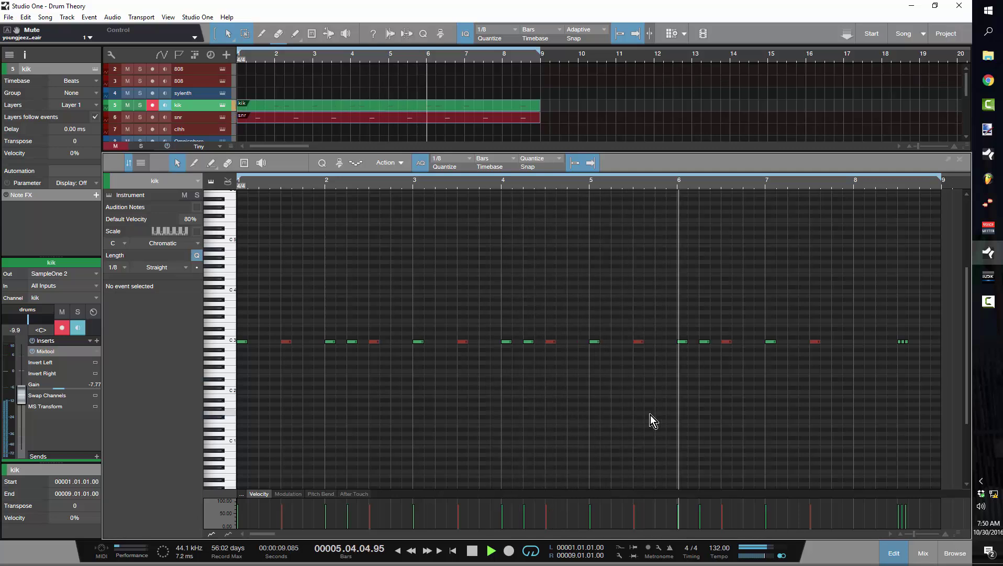
{"action": "key", "text": "space"}
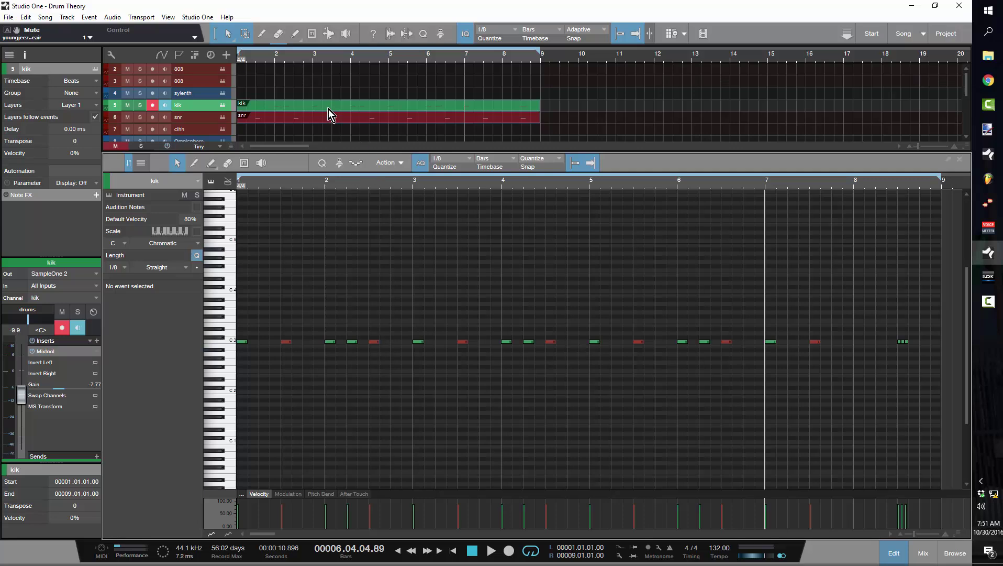
Duplicate the bar-2 kick slightly later and nudge the copy onto bar 3.
{"action": "left_click", "coordinate": [303, 186]}
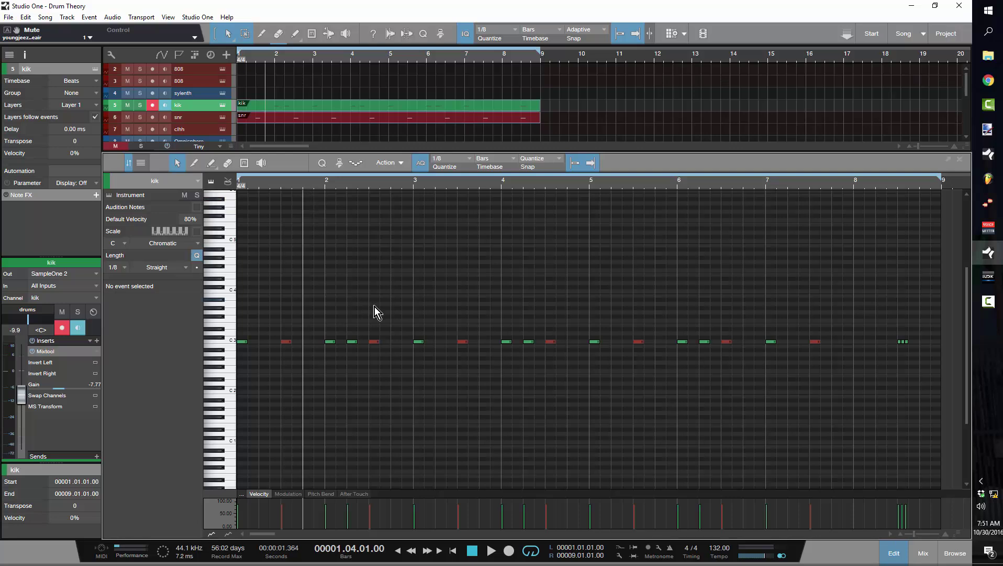
{"action": "key", "text": "Home"}
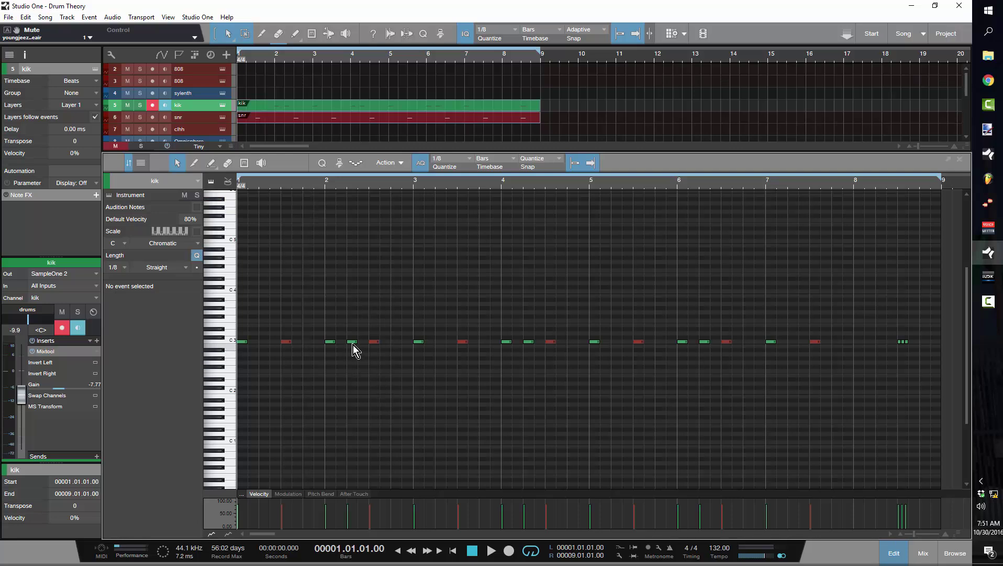
{"action": "left_click_drag", "start_coordinate": [353, 342], "coordinate": [387, 342]}
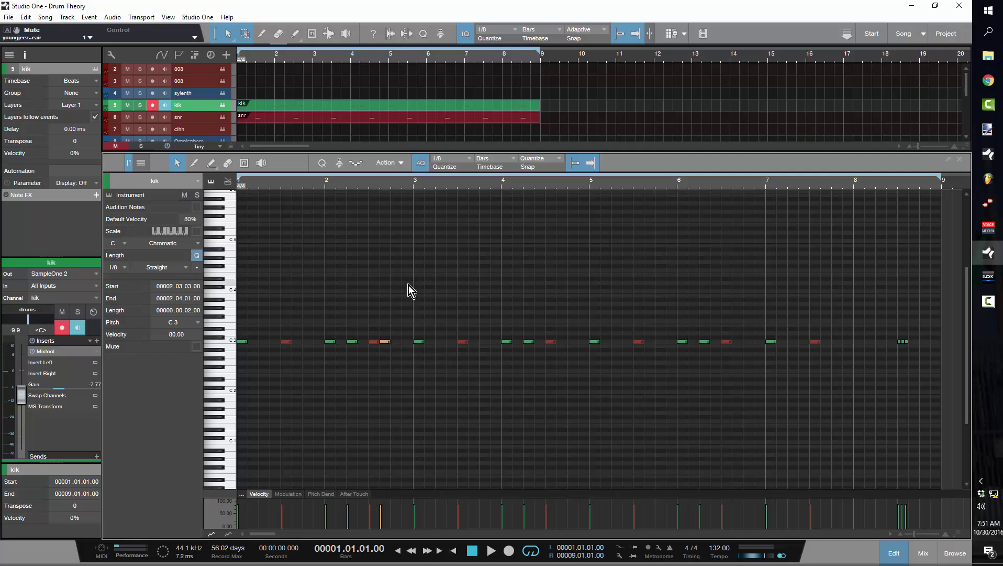
{"action": "key", "text": "space"}
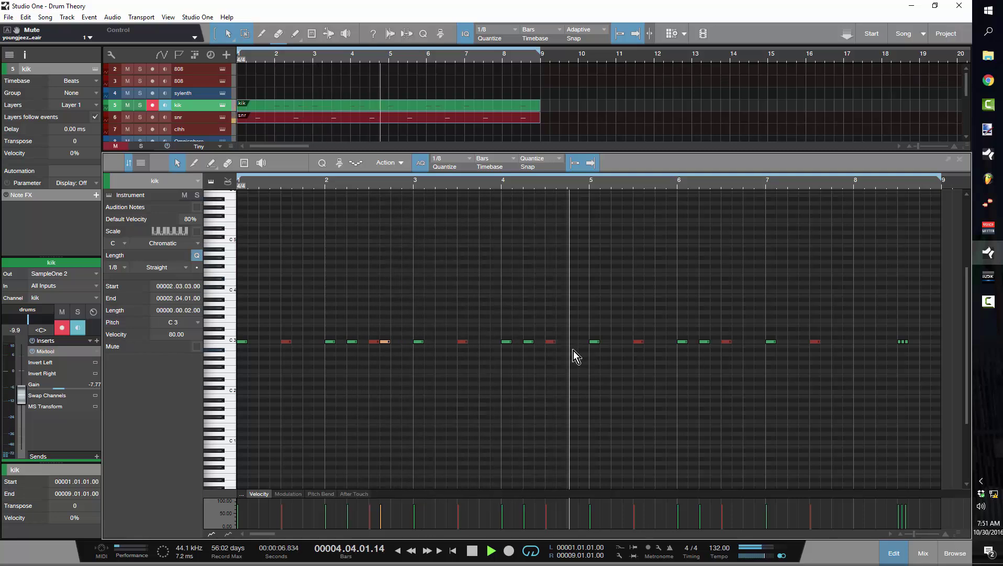
{"action": "key", "text": "space"}
{"action": "left_click", "coordinate": [403, 366]}
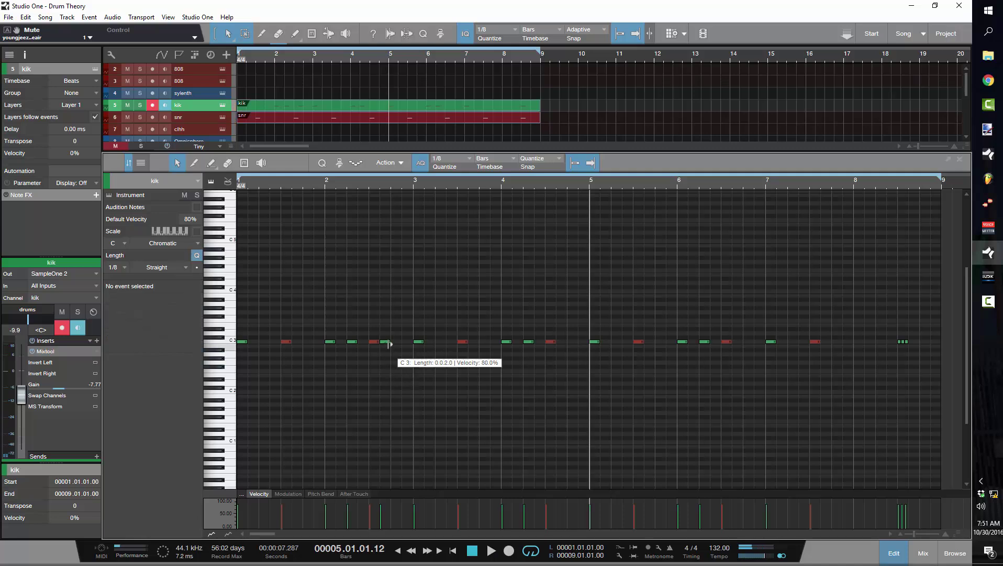
{"action": "left_click", "coordinate": [387, 343]}
{"action": "key", "text": "alt+Right"}
{"action": "key", "text": "alt+Right"}
{"action": "key", "text": "alt+Right"}
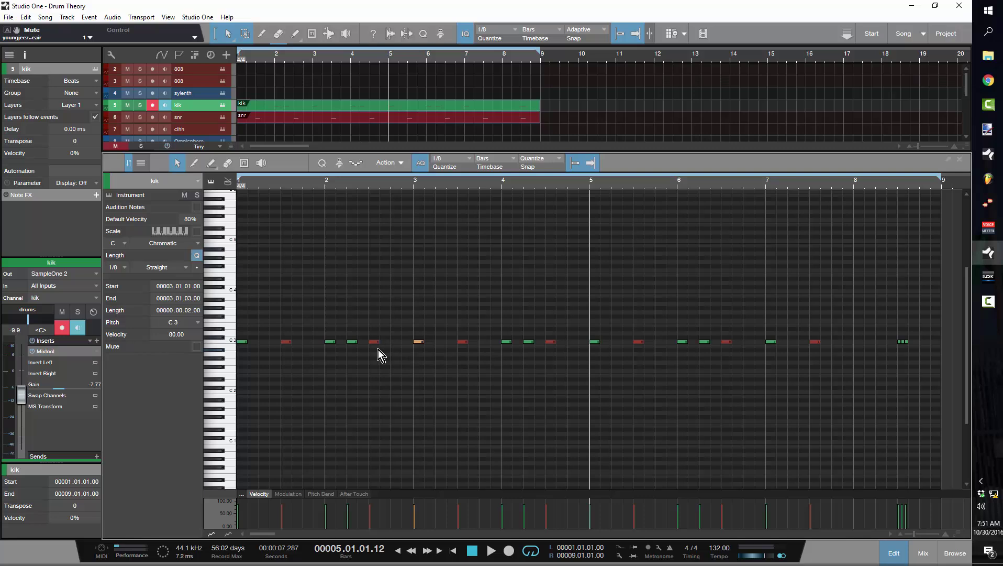
Copy the snares at bars 2.3 and 5.3 one eighth later, then play from bar 1.
{"action": "left_click", "coordinate": [373, 342]}
{"action": "left_click", "coordinate": [639, 342], "text": "shift"}
{"action": "left_click_drag", "start_coordinate": [640, 343], "coordinate": [651, 344], "text": "alt"}
{"action": "left_click", "coordinate": [667, 376]}
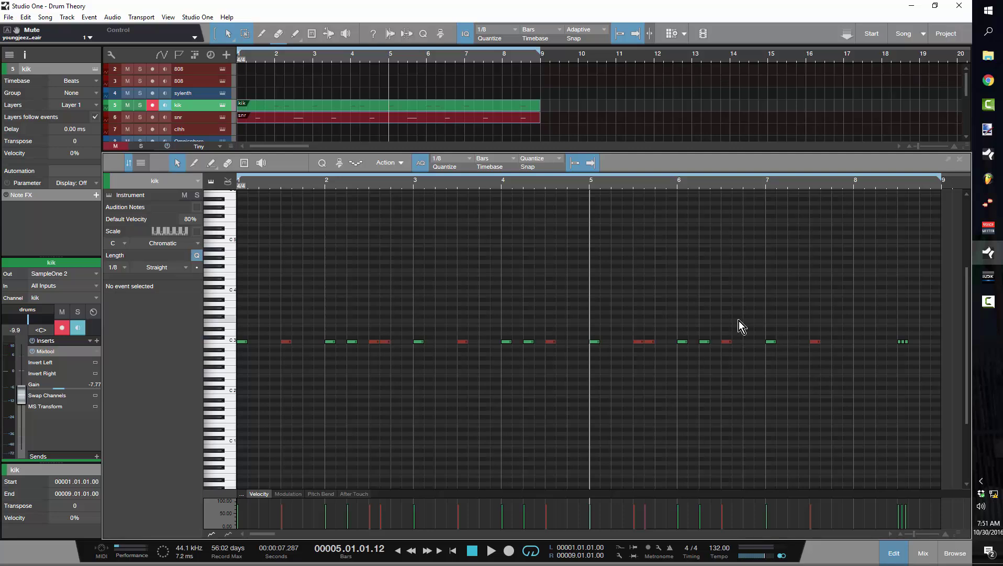
{"action": "key", "text": "comma"}
{"action": "key", "text": "space"}
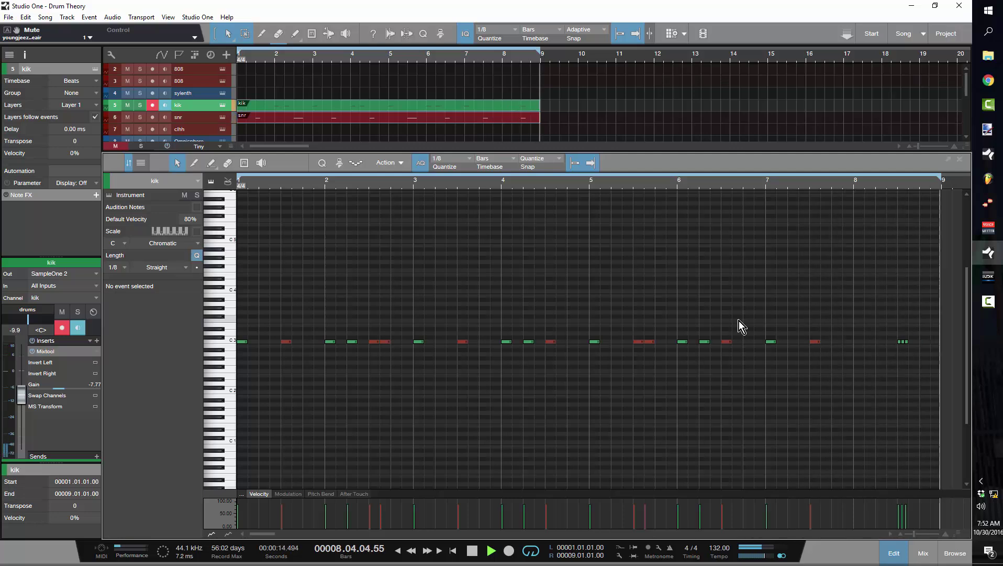
Delete the final snare note at bar 8.2 in the snr part.
{"action": "left_click", "coordinate": [535, 121]}
{"action": "left_click_drag", "start_coordinate": [534, 281], "coordinate": [555, 362]}
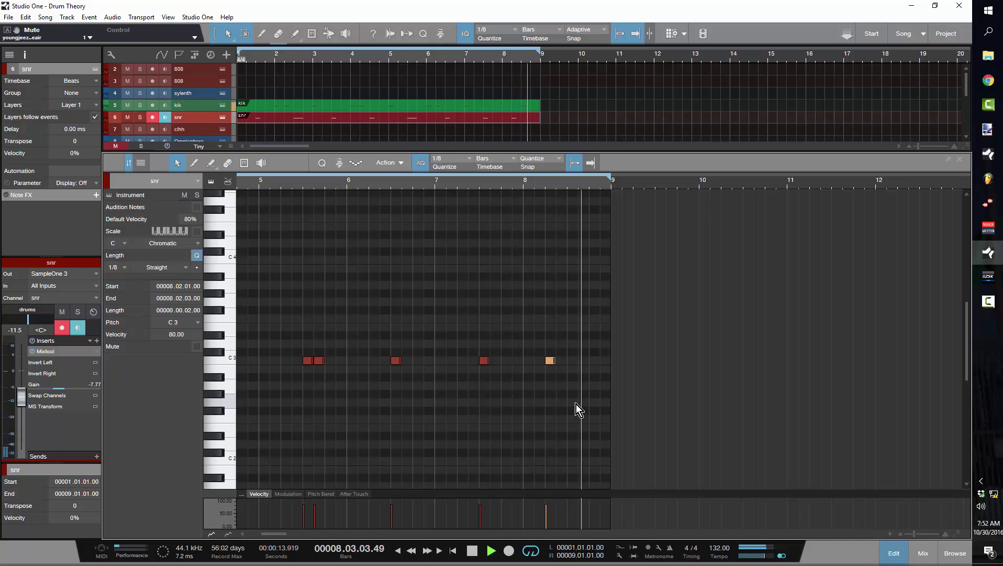
{"action": "left_click_drag", "start_coordinate": [534, 349], "coordinate": [557, 373]}
{"action": "key", "text": "Delete"}
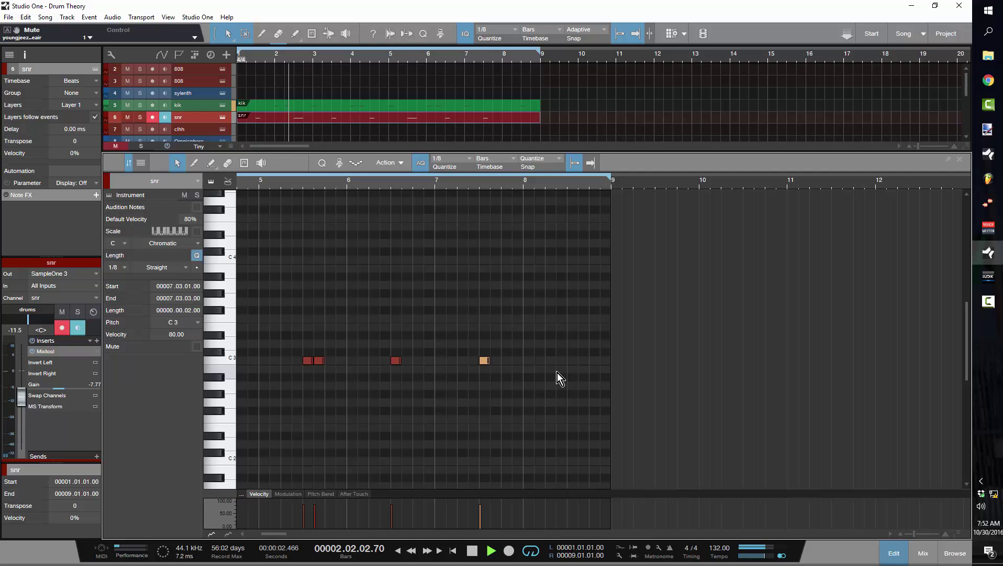
Add C3 kick notes at bar 8 and bar 8.2 in the kik part.
{"action": "left_click", "coordinate": [504, 105]}
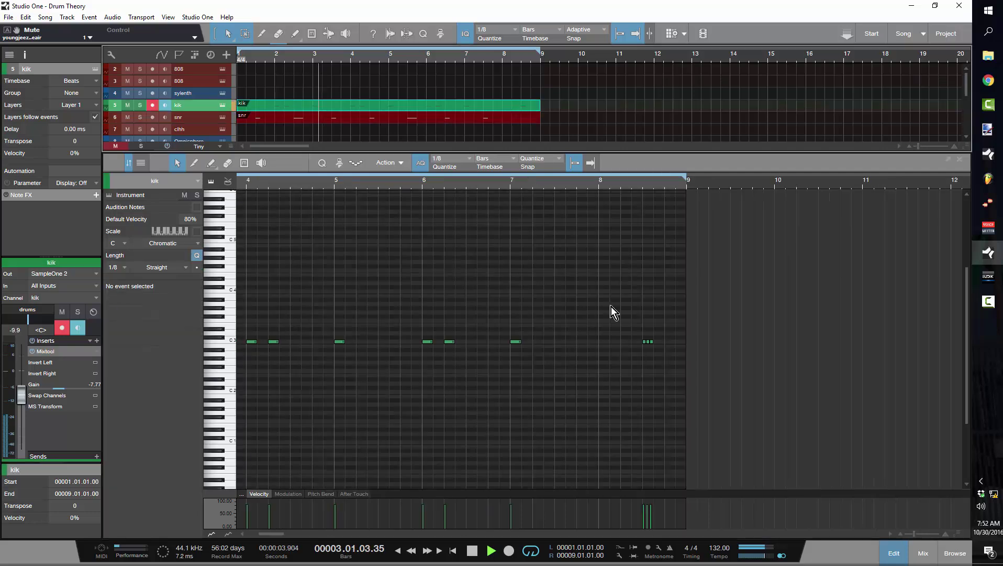
{"action": "double_click", "coordinate": [602, 341]}
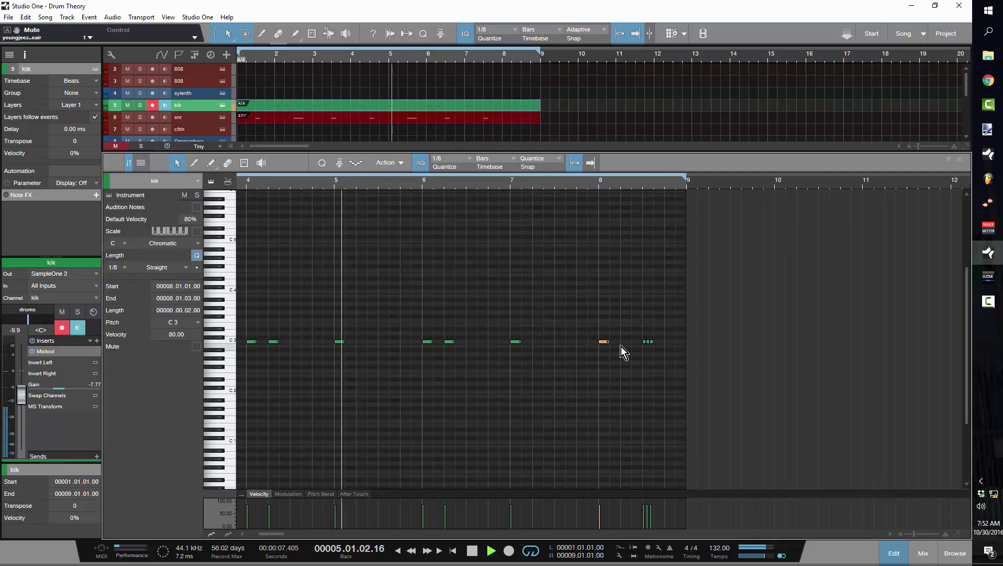
{"action": "double_click", "coordinate": [623, 342]}
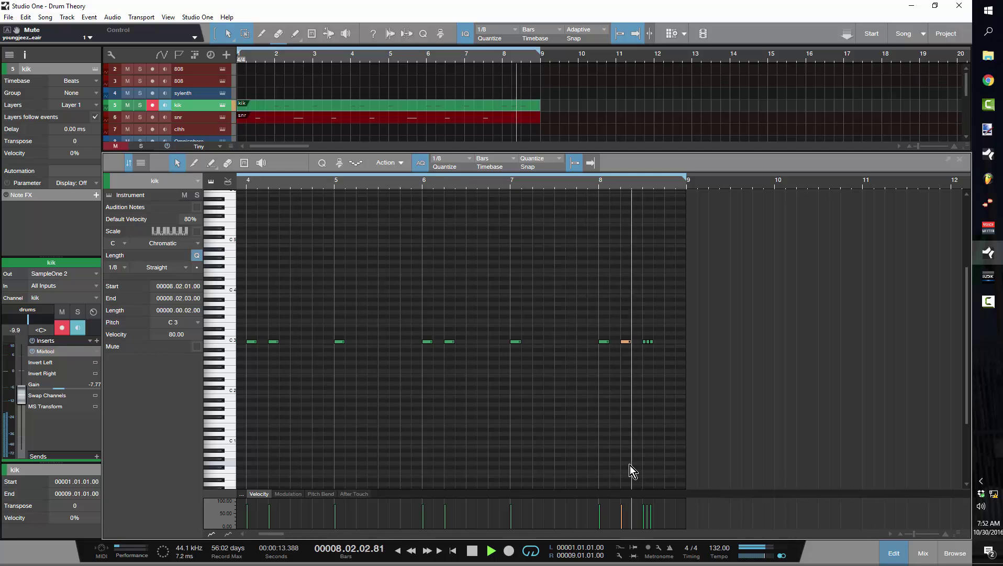
{"action": "key", "text": "space"}
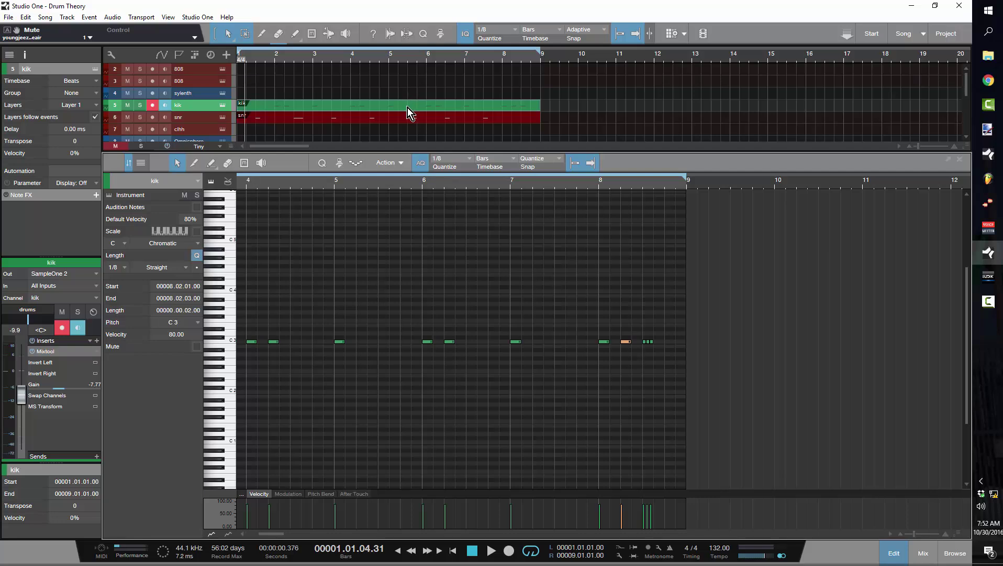
Copy the kik part onto the sylenth track, then open and close the Sylenth1 window.
{"action": "left_click_drag", "start_coordinate": [407, 105], "coordinate": [405, 96]}
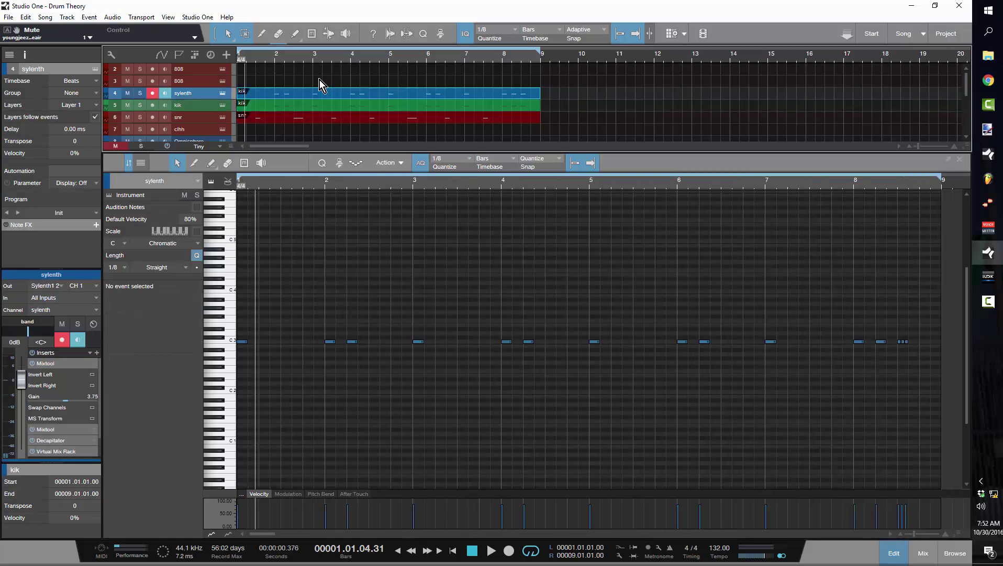
{"action": "left_click", "coordinate": [222, 93]}
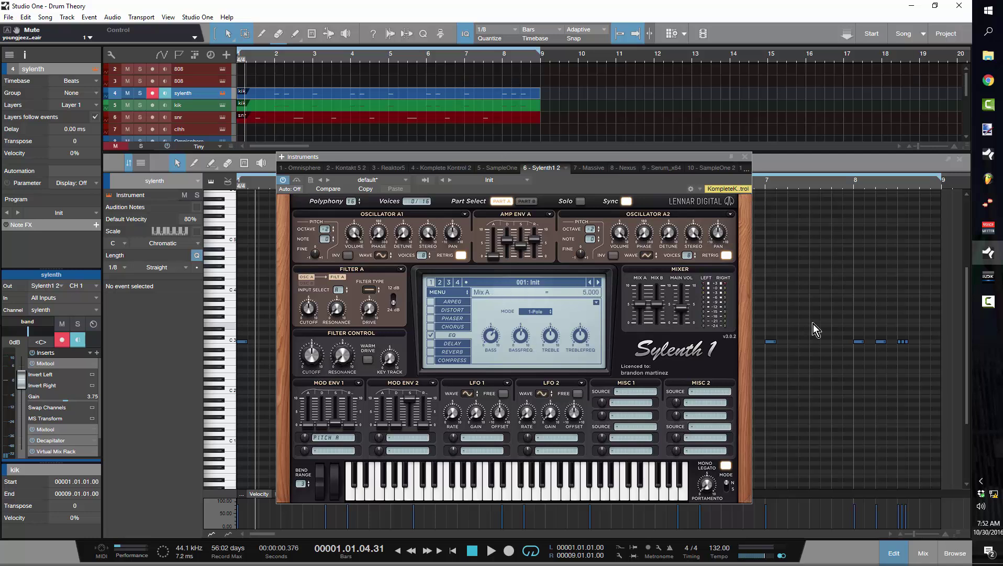
{"action": "left_click", "coordinate": [747, 157]}
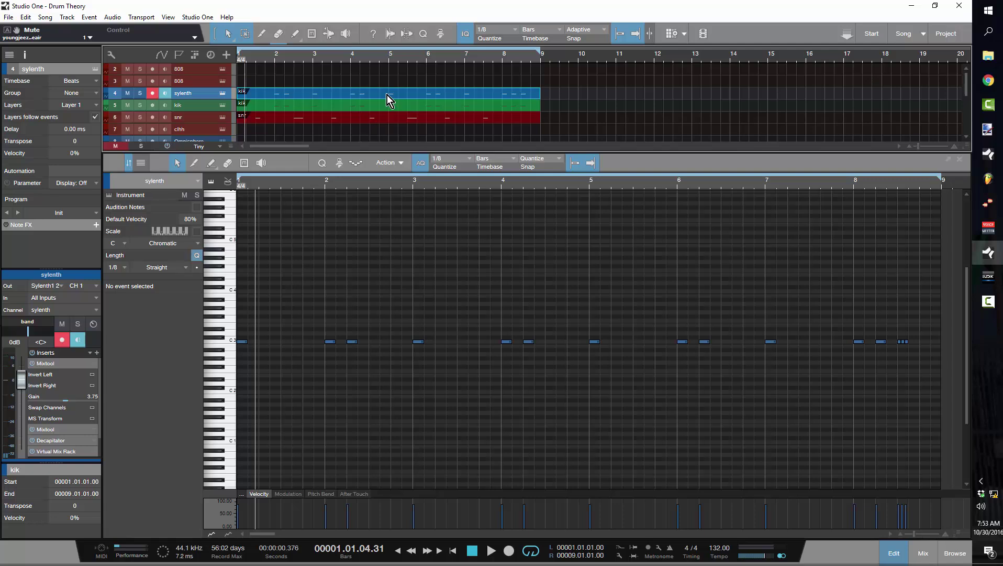
Select all sylenth notes, move them down to A2, and enlarge the arrangement to show all tracks.
{"action": "scroll", "coordinate": [387, 97], "scroll_direction": "down", "scroll_amount": 2}
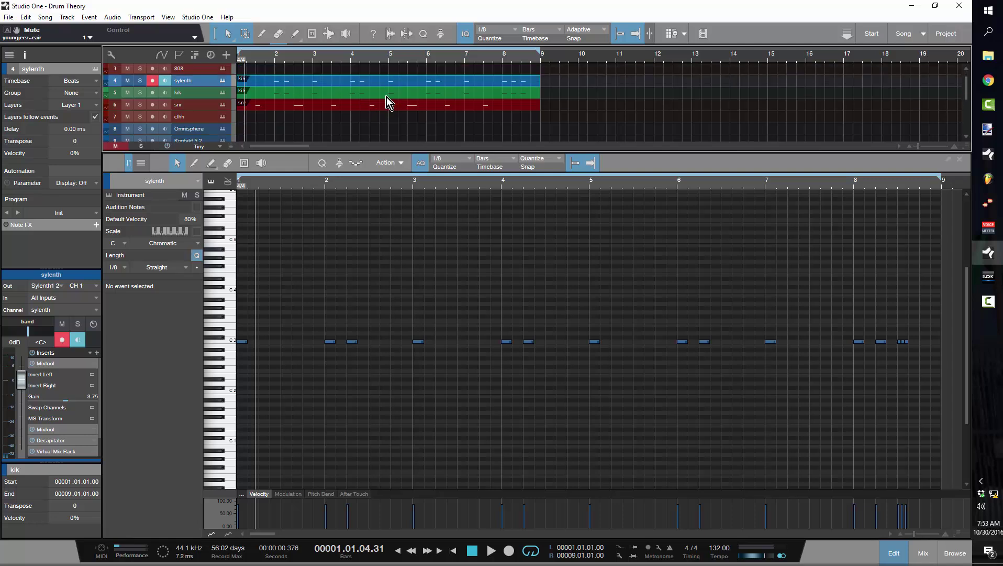
{"action": "scroll", "coordinate": [310, 78], "scroll_direction": "up", "scroll_amount": 1}
{"action": "key", "text": "Home"}
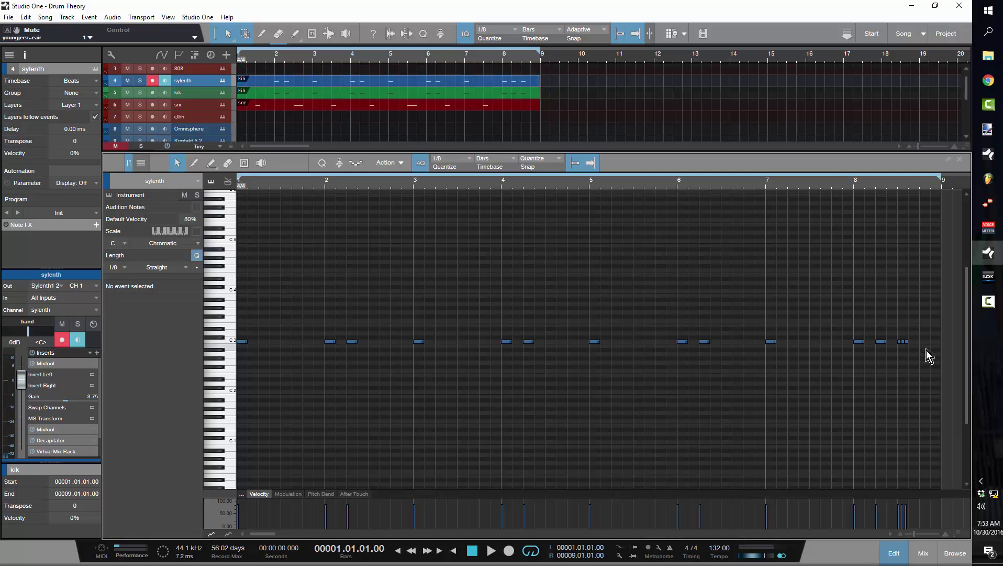
{"action": "left_click_drag", "start_coordinate": [923, 357], "coordinate": [241, 354]}
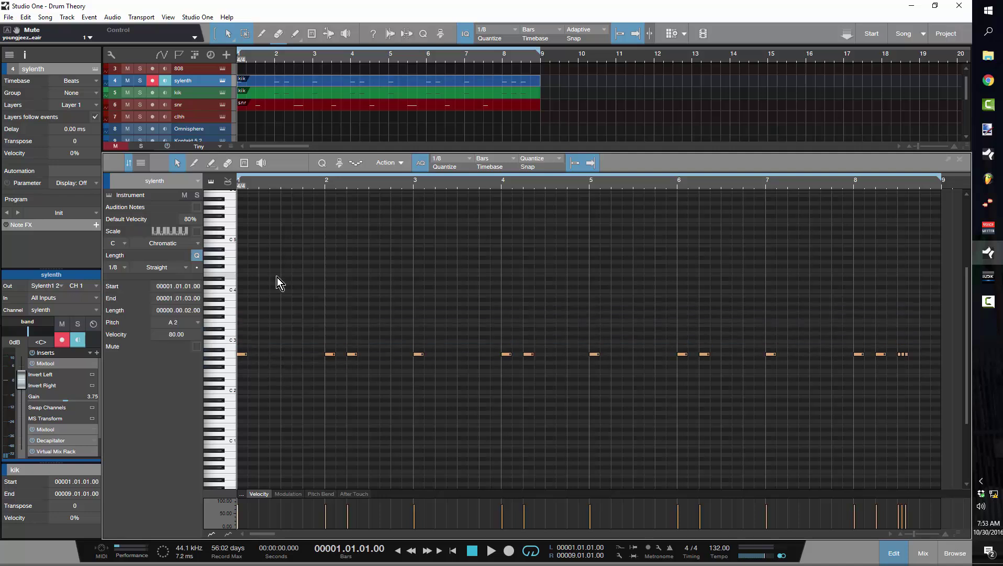
{"action": "key", "text": "space"}
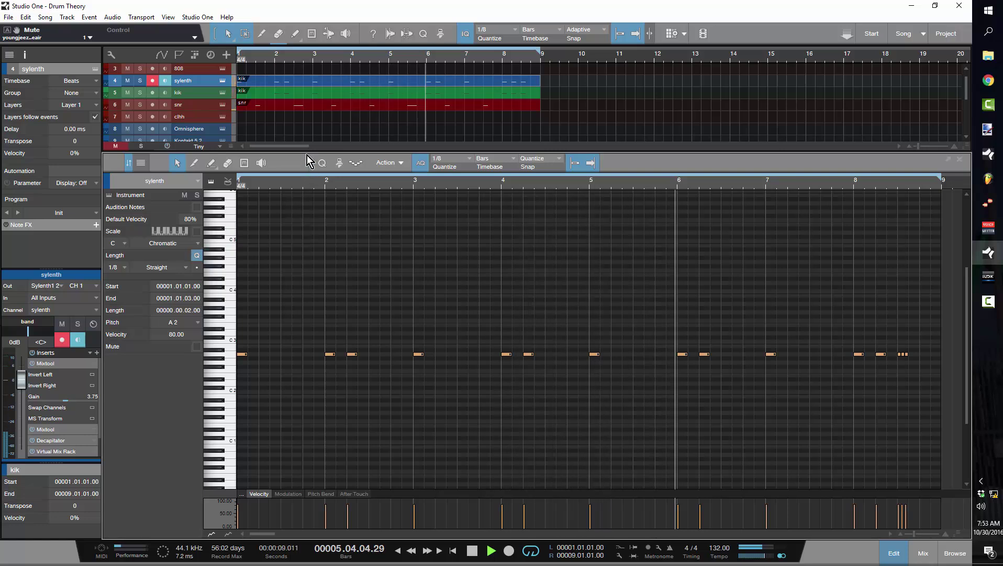
{"action": "left_click_drag", "start_coordinate": [307, 153], "coordinate": [301, 290]}
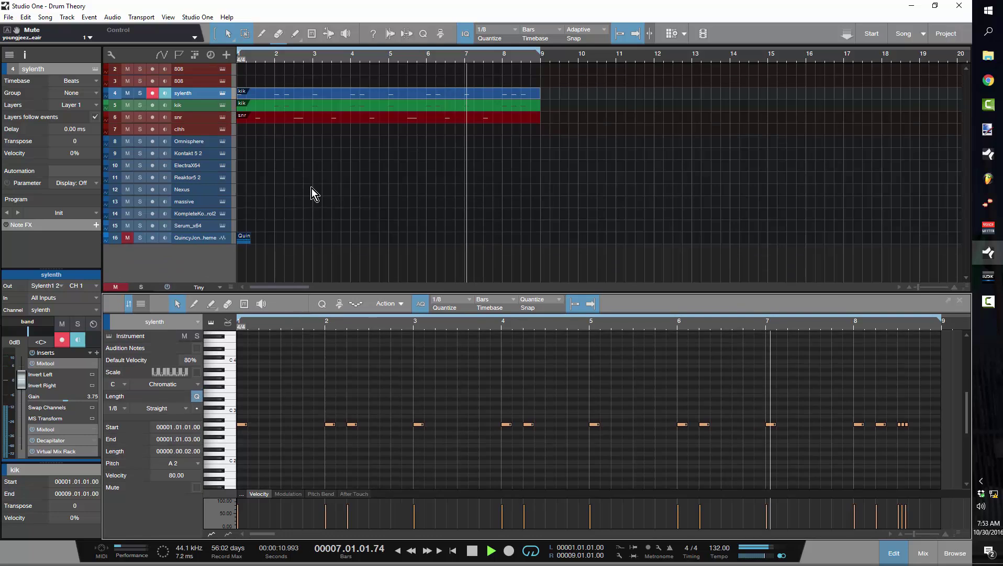
{"action": "left_click", "coordinate": [338, 94]}
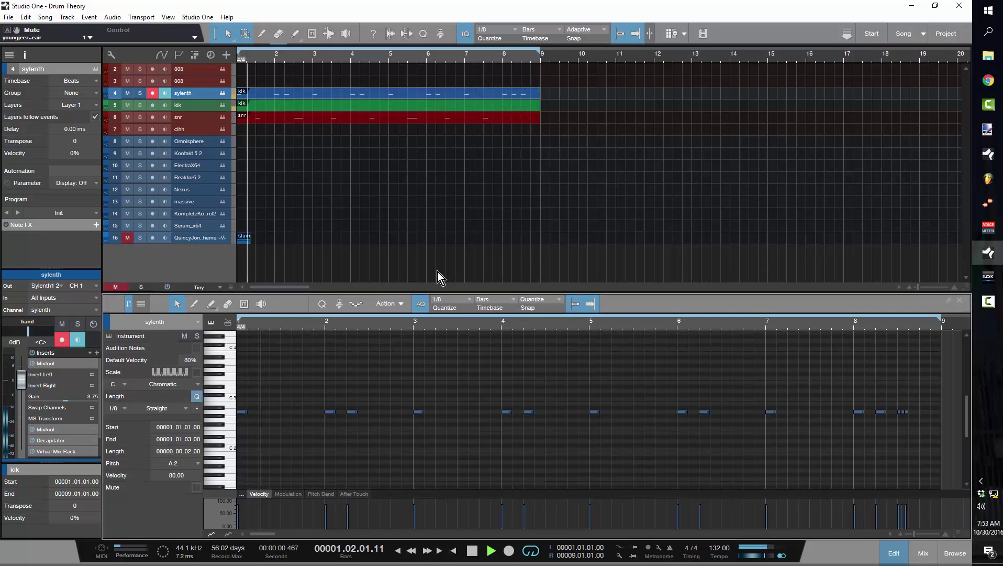
{"action": "left_click", "coordinate": [390, 94]}
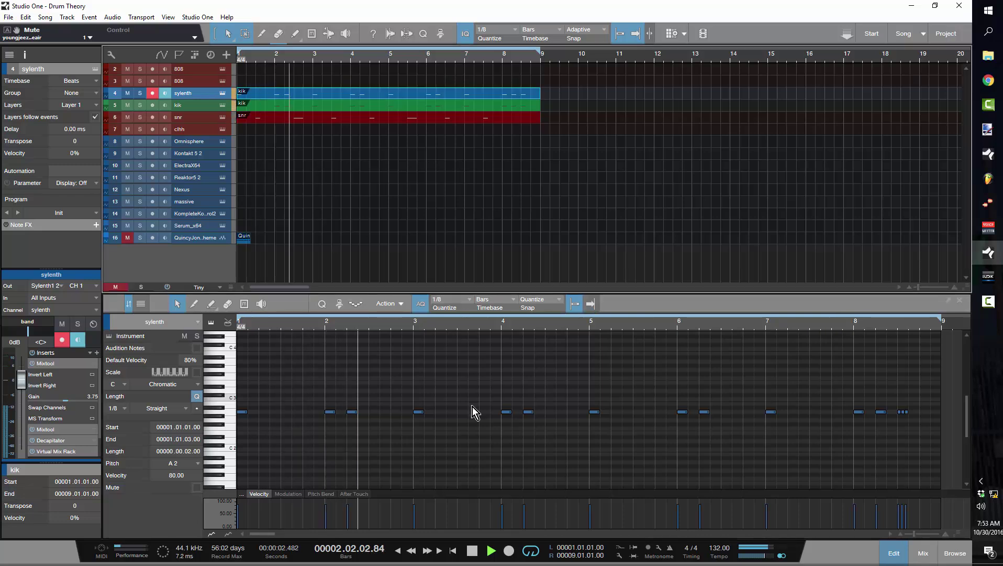
{"action": "key", "text": "space"}
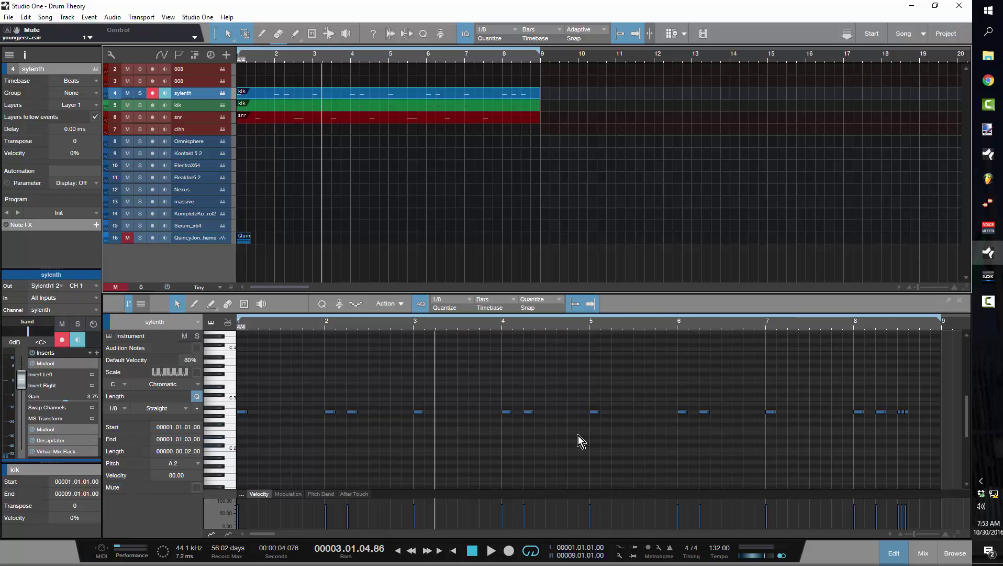
{"action": "left_click", "coordinate": [711, 457]}
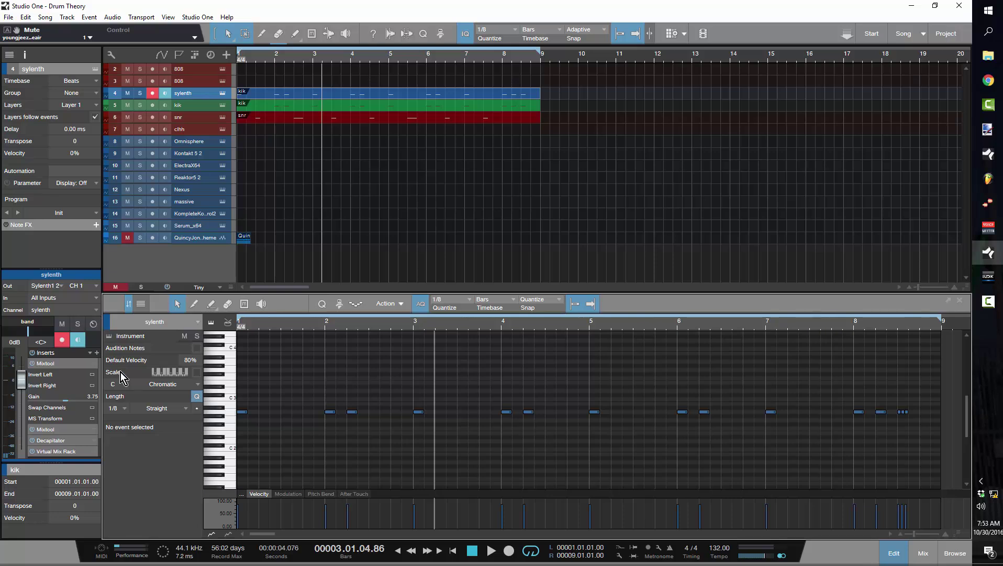
Raise the bar 8.2 sylenth note to E3 and add a B2 note at bar 8.4.
{"action": "left_click_drag", "start_coordinate": [881, 412], "coordinate": [882, 403]}
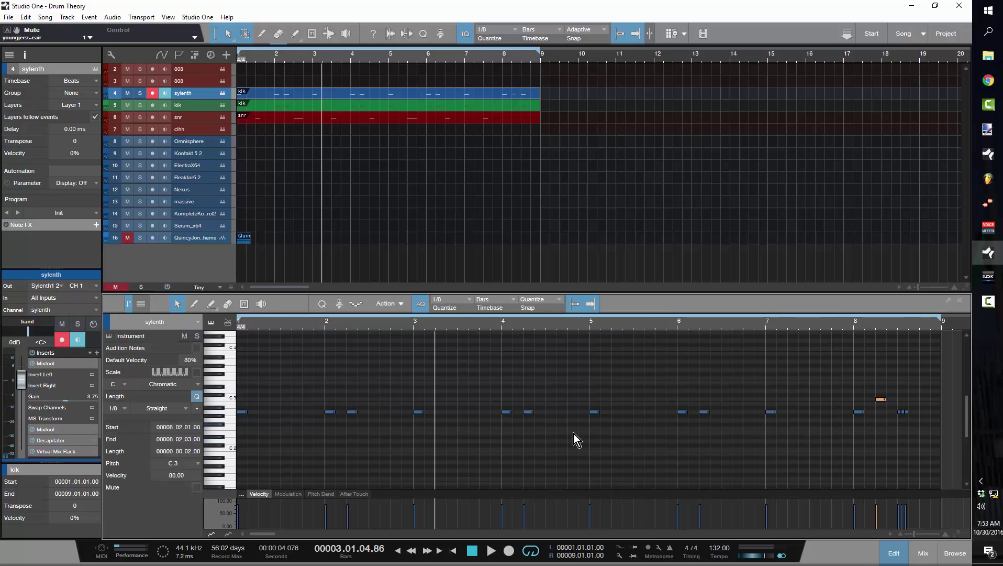
{"action": "left_click", "coordinate": [670, 328]}
{"action": "left_click", "coordinate": [670, 329]}
{"action": "key", "text": "space"}
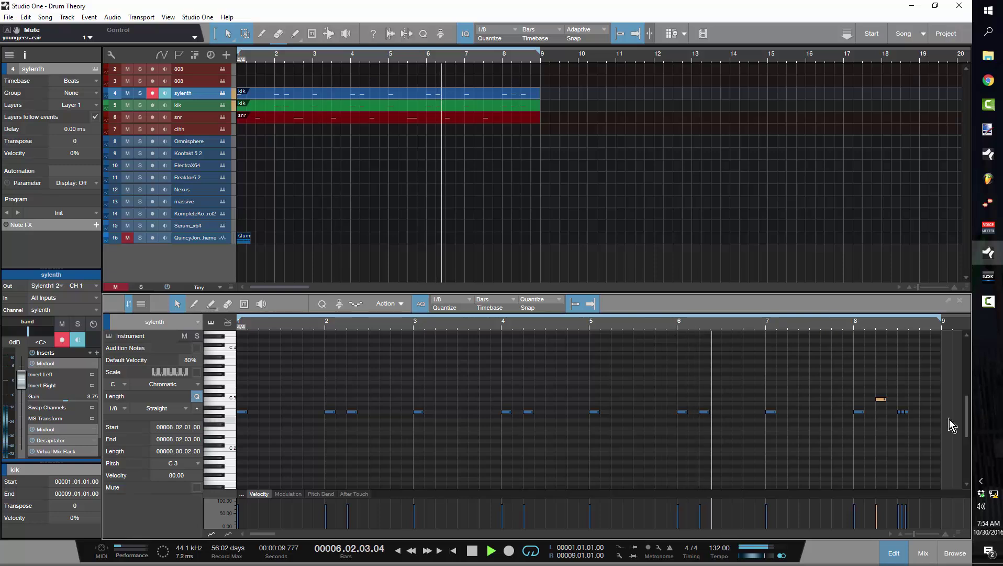
{"action": "left_click", "coordinate": [924, 382]}
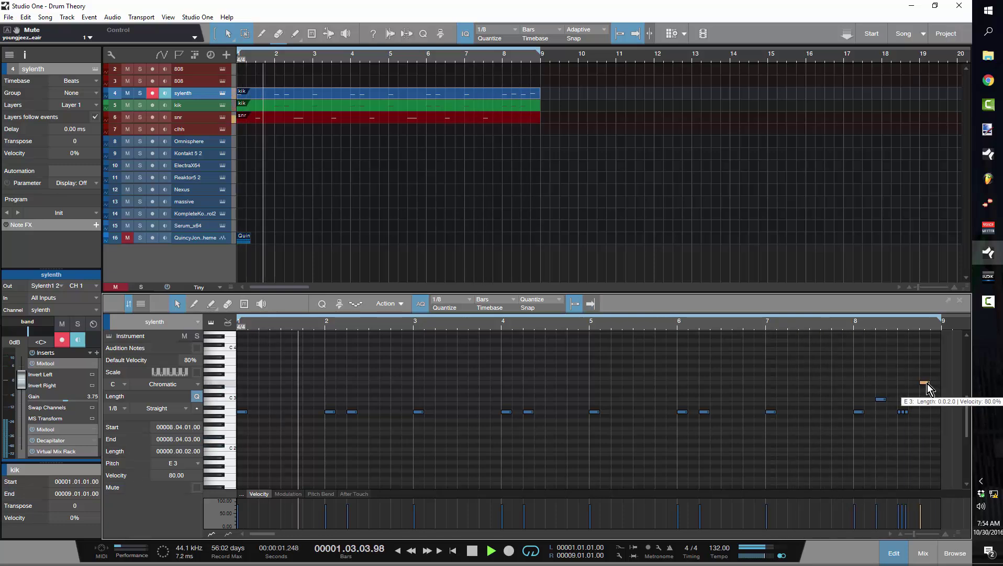
{"action": "left_click_drag", "start_coordinate": [926, 383], "coordinate": [926, 405]}
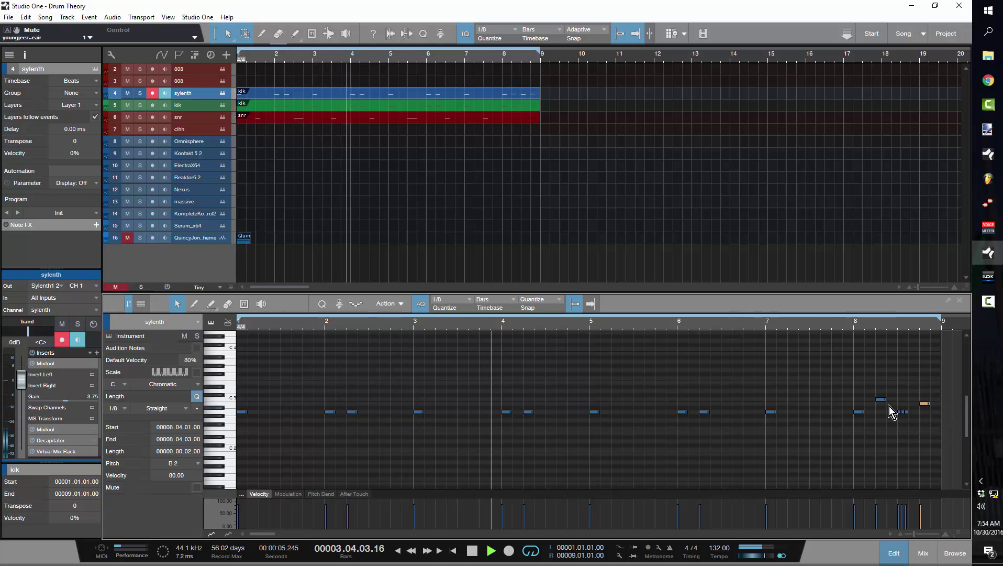
{"action": "left_click_drag", "start_coordinate": [880, 402], "coordinate": [881, 384]}
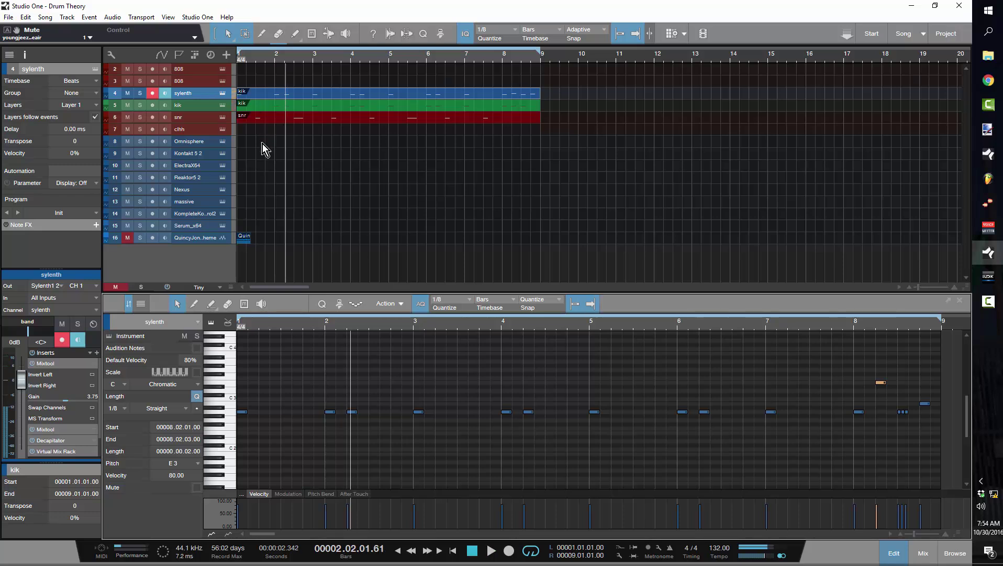
Stop playback, then create an empty part on the clhh track and open it in the editor.
{"action": "key", "text": "space"}
{"action": "double_click", "coordinate": [244, 129]}
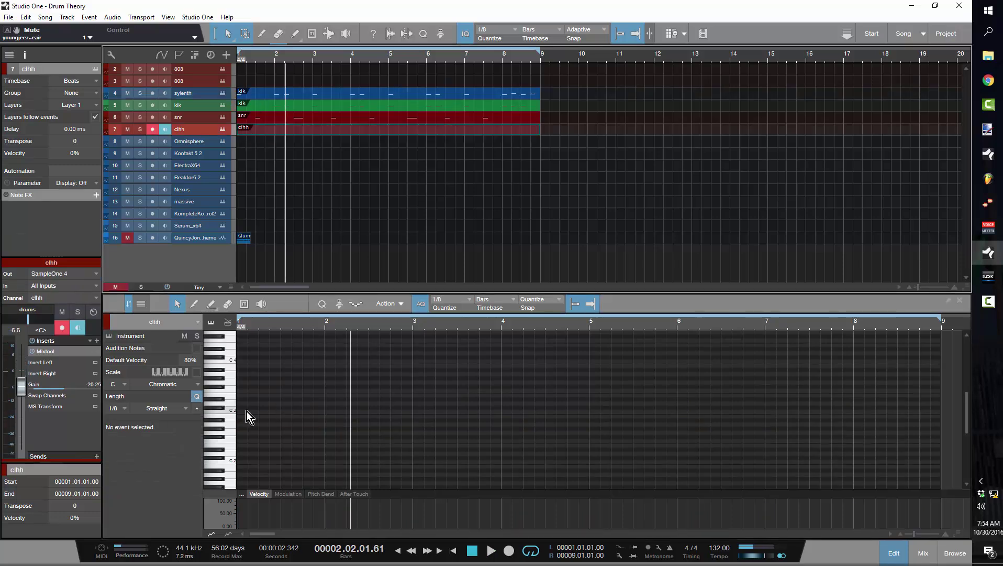
{"action": "left_click", "coordinate": [503, 93]}
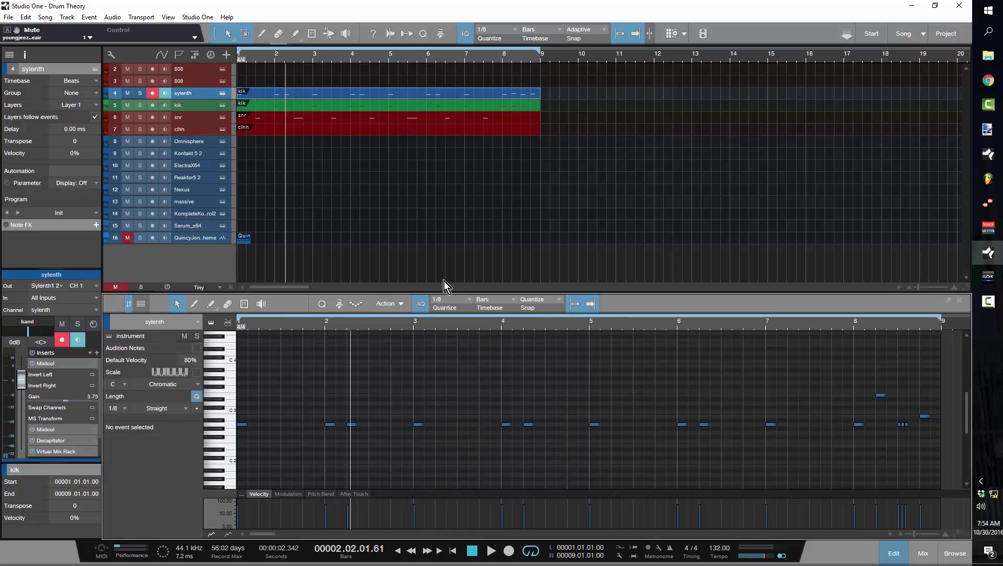
{"action": "left_click", "coordinate": [316, 132]}
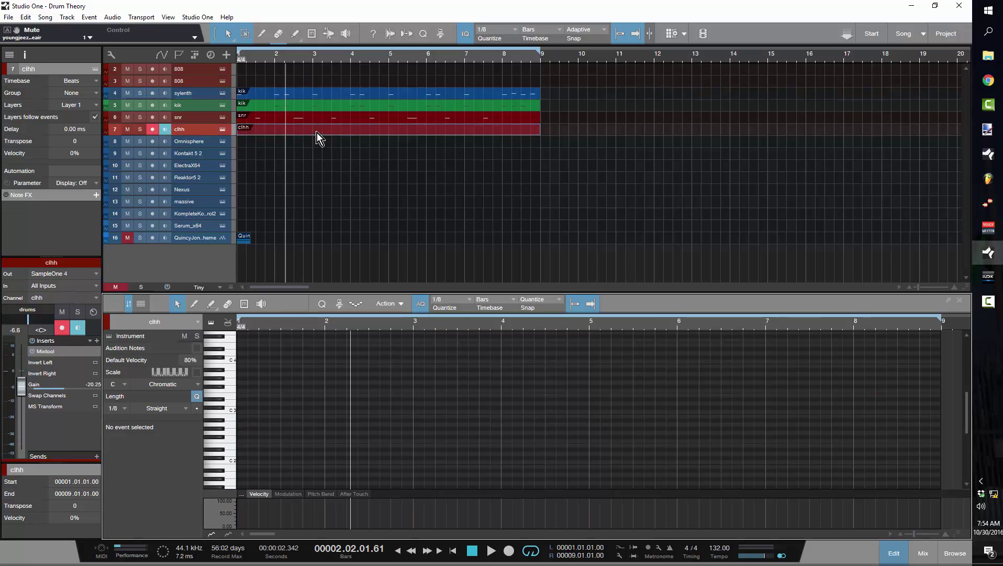
Draw two C3 eighth-note hi-hats at bar 1, duplicate them through bar 2, and play it back.
{"action": "left_click", "coordinate": [240, 412]}
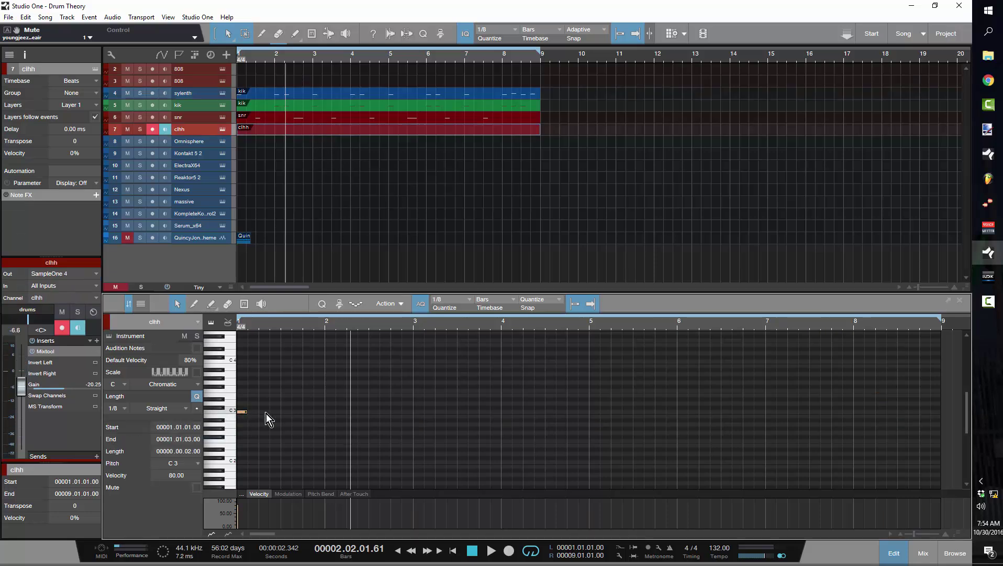
{"action": "left_click", "coordinate": [253, 412]}
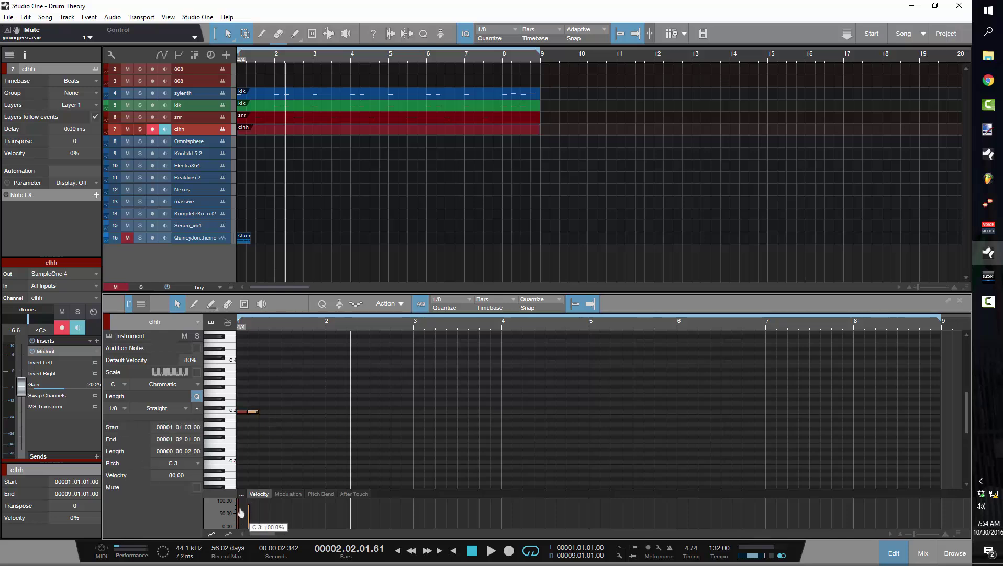
{"action": "left_click_drag", "start_coordinate": [303, 425], "coordinate": [221, 406]}
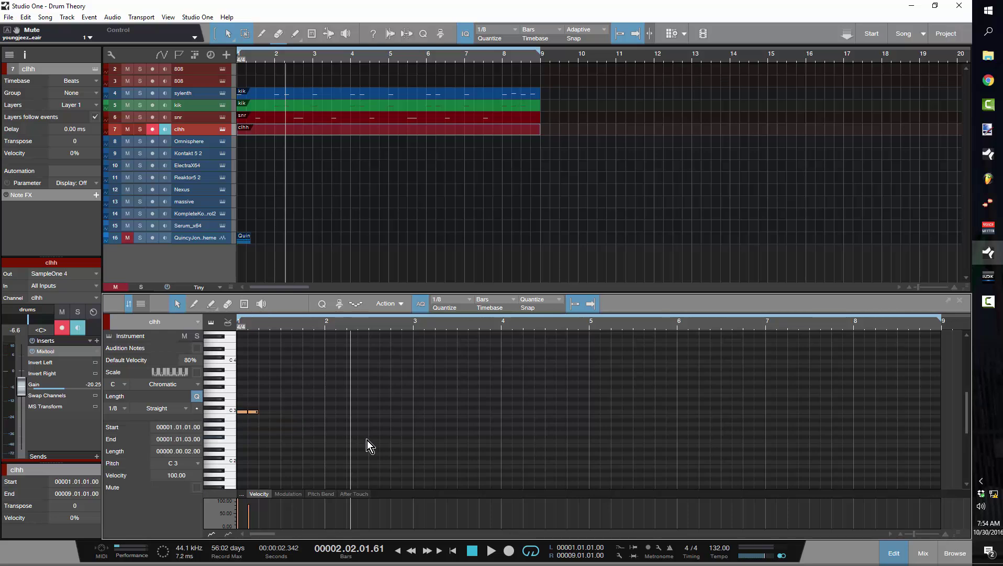
{"action": "key", "text": "d"}
{"action": "key", "text": "d"}
{"action": "key", "text": "d"}
{"action": "key", "text": "d"}
{"action": "key", "text": "d"}
{"action": "key", "text": "d"}
{"action": "key", "text": "d"}
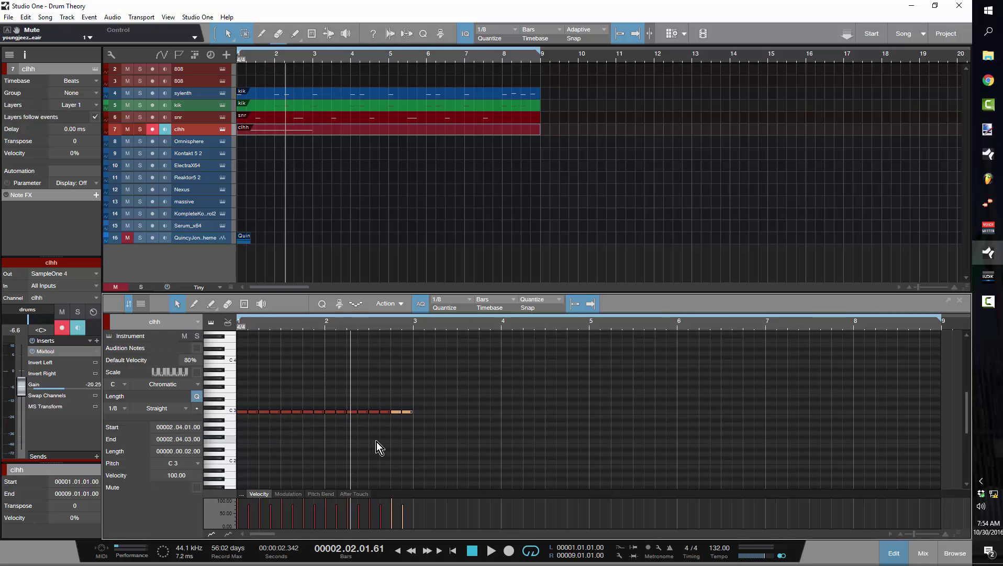
{"action": "key", "text": "Home"}
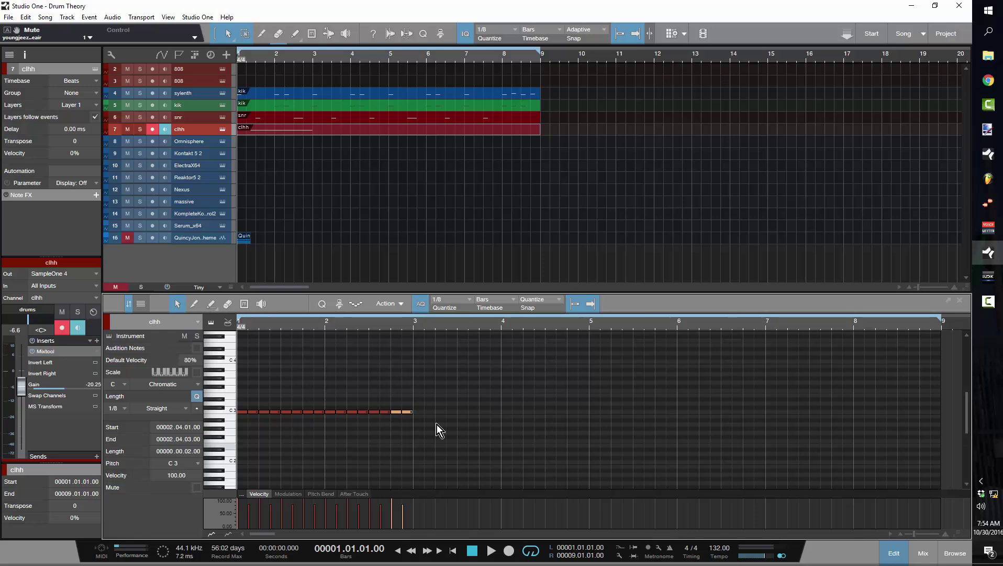
{"action": "key", "text": "space"}
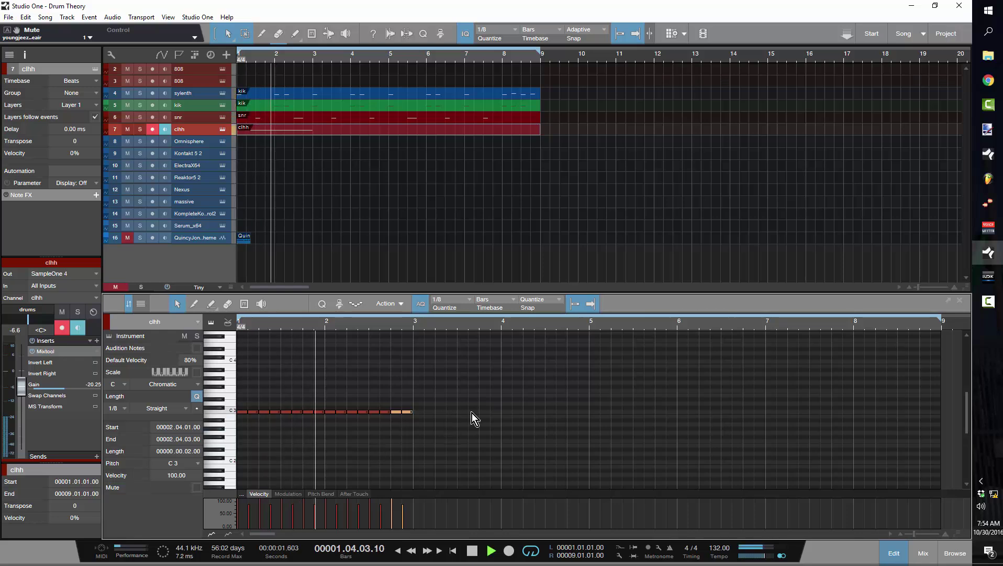
{"action": "key", "text": "space"}
Split the hi-hat note at bar 1.2.3 into a 1/32-triplet roll.
{"action": "left_click_drag", "start_coordinate": [622, 431], "coordinate": [202, 403]}
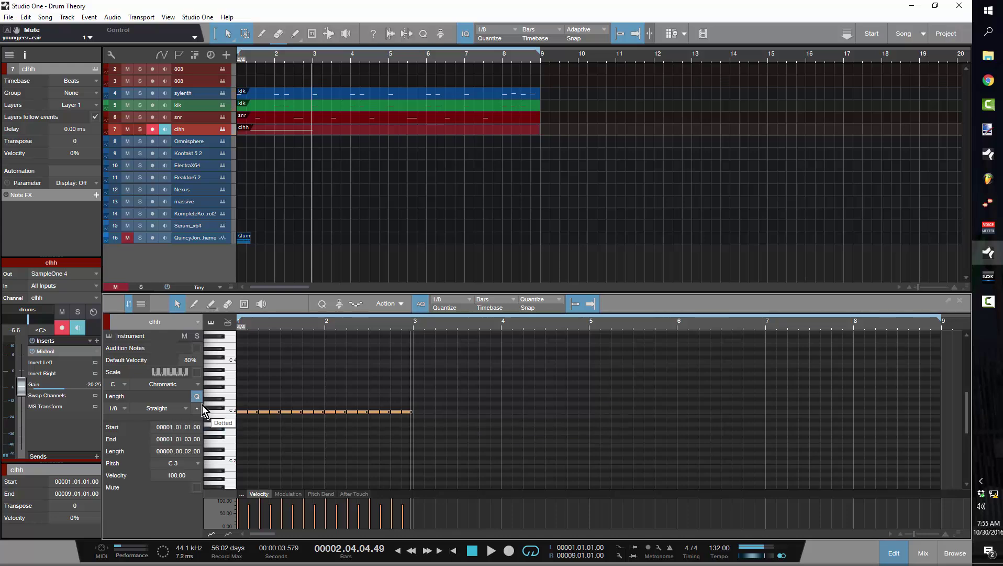
{"action": "left_click", "coordinate": [281, 442]}
{"action": "left_click", "coordinate": [277, 412]}
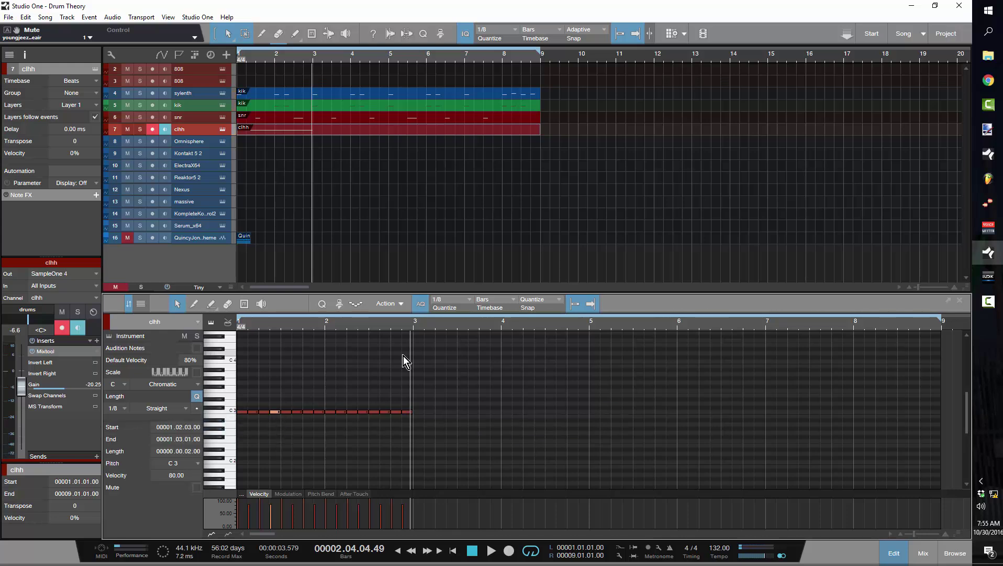
{"action": "left_click", "coordinate": [450, 303]}
{"action": "left_click", "coordinate": [508, 339]}
{"action": "key", "text": "alt+x"}
Lengthen the bar 2.2.3 hi-hat note, split it into 1/16-triplet hits, and play from the start.
{"action": "left_click", "coordinate": [368, 407]}
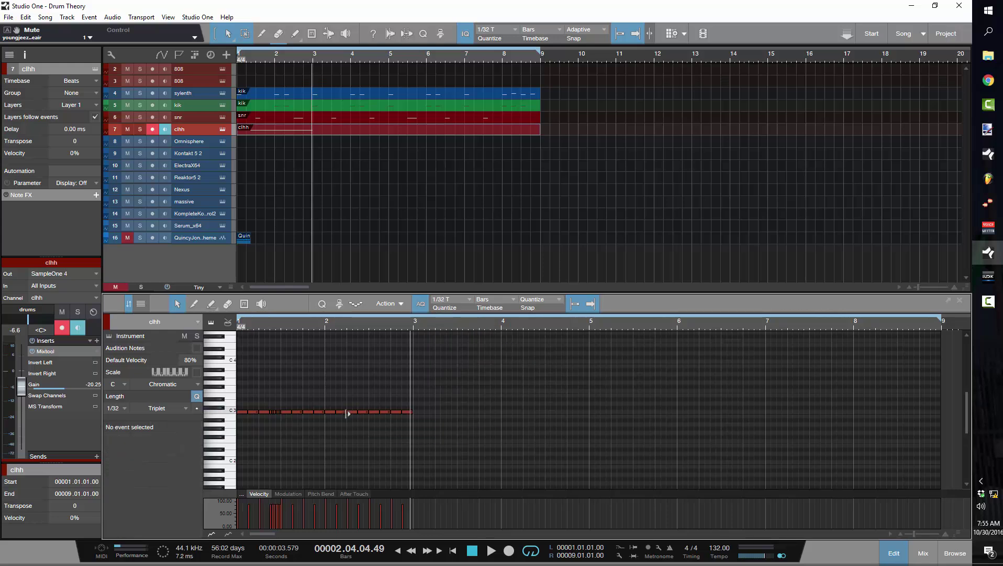
{"action": "left_click", "coordinate": [361, 413]}
{"action": "left_click", "coordinate": [355, 375]}
{"action": "left_click", "coordinate": [363, 413]}
{"action": "left_click_drag", "start_coordinate": [356, 412], "coordinate": [373, 418]}
{"action": "left_click", "coordinate": [465, 303]}
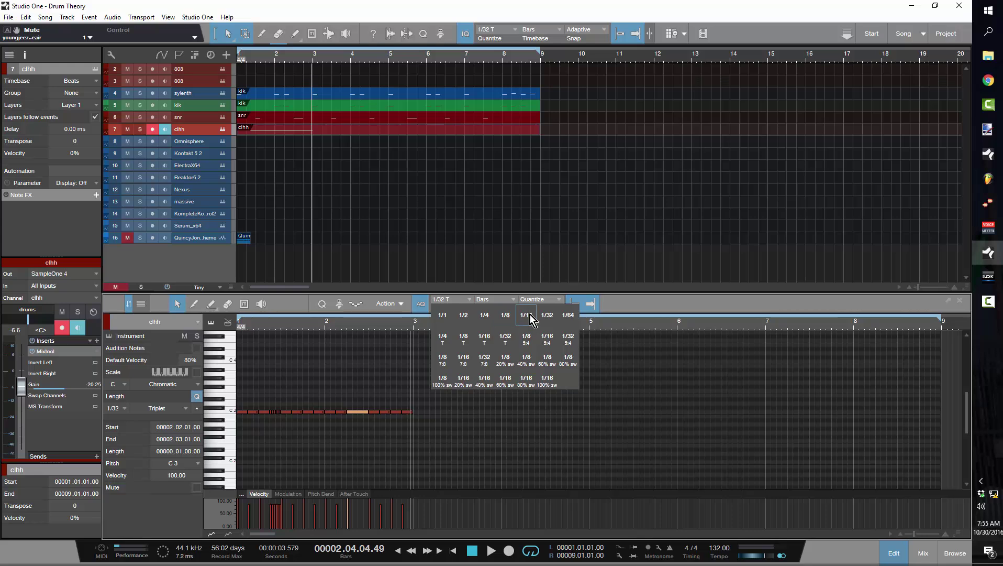
{"action": "left_click", "coordinate": [485, 341]}
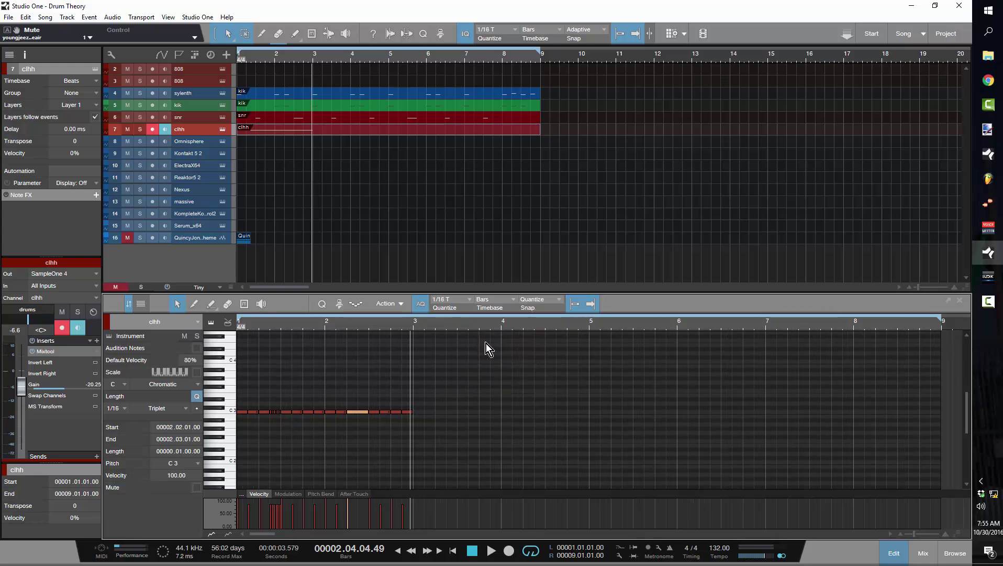
{"action": "key", "text": "alt+x"}
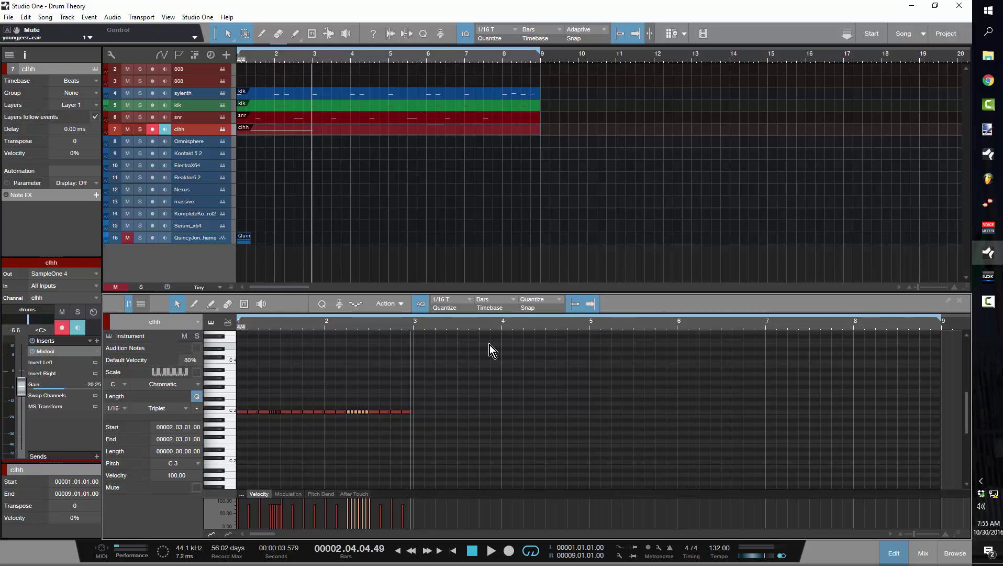
{"action": "key", "text": "Home"}
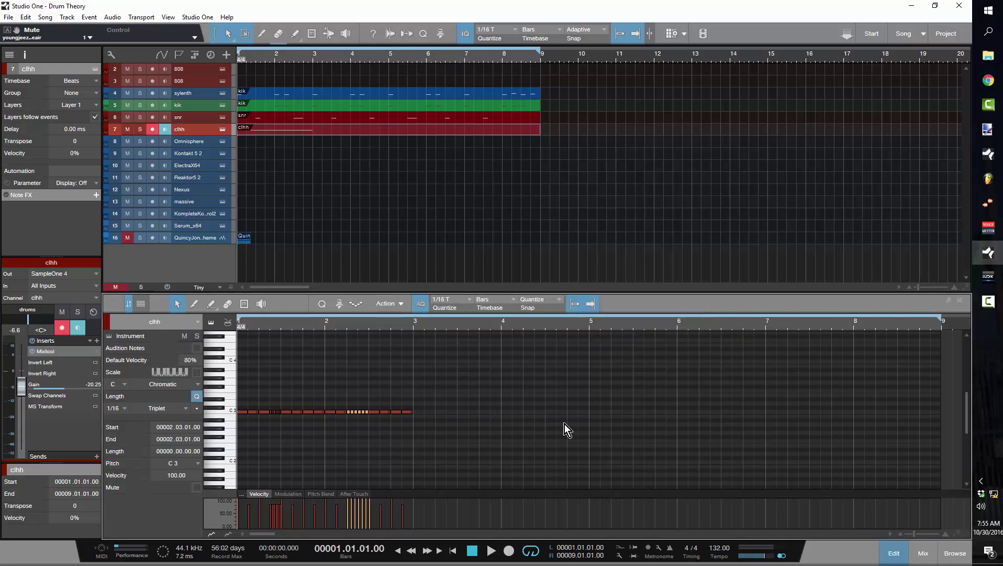
{"action": "key", "text": "space"}
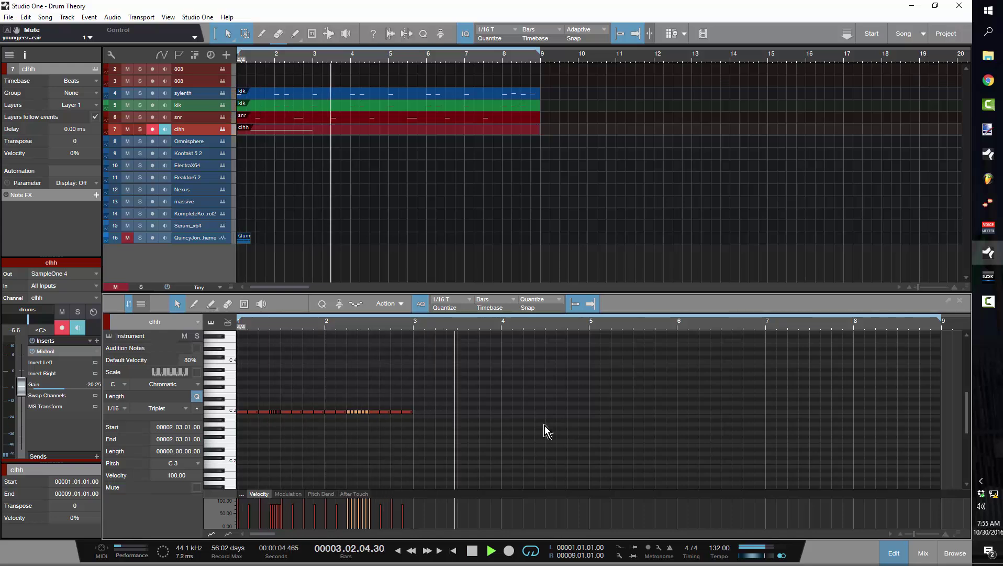
Duplicate the bars 1–3 hi-hat notes out to bar 9, play it back, and enlarge the editor.
{"action": "key", "text": "space"}
{"action": "left_click", "coordinate": [447, 433]}
{"action": "left_click_drag", "start_coordinate": [490, 381], "coordinate": [207, 434]}
{"action": "key", "text": "d"}
{"action": "key", "text": "d"}
{"action": "key", "text": "d"}
{"action": "key", "text": "Home"}
{"action": "key", "text": "space"}
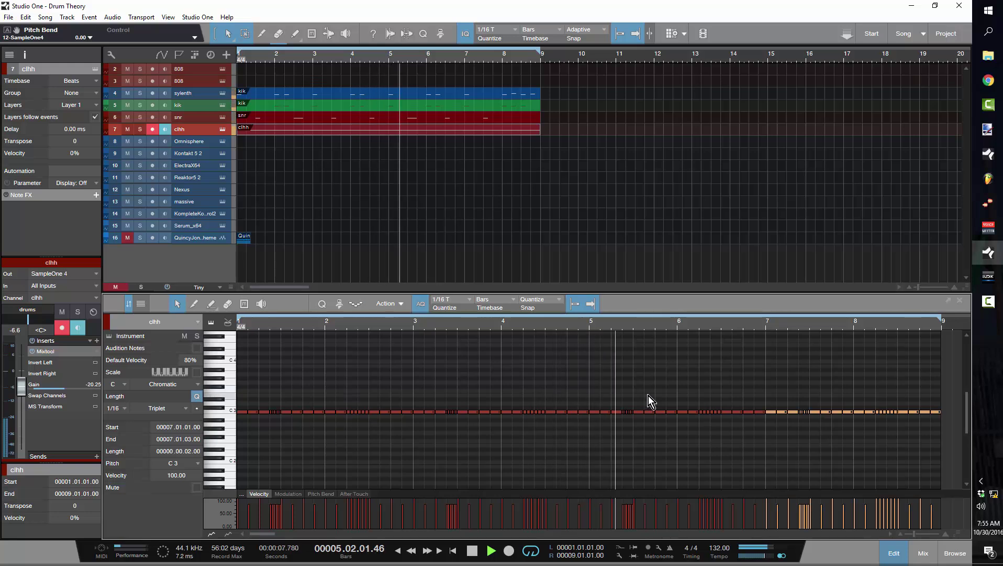
{"action": "left_click_drag", "start_coordinate": [611, 291], "coordinate": [595, 241]}
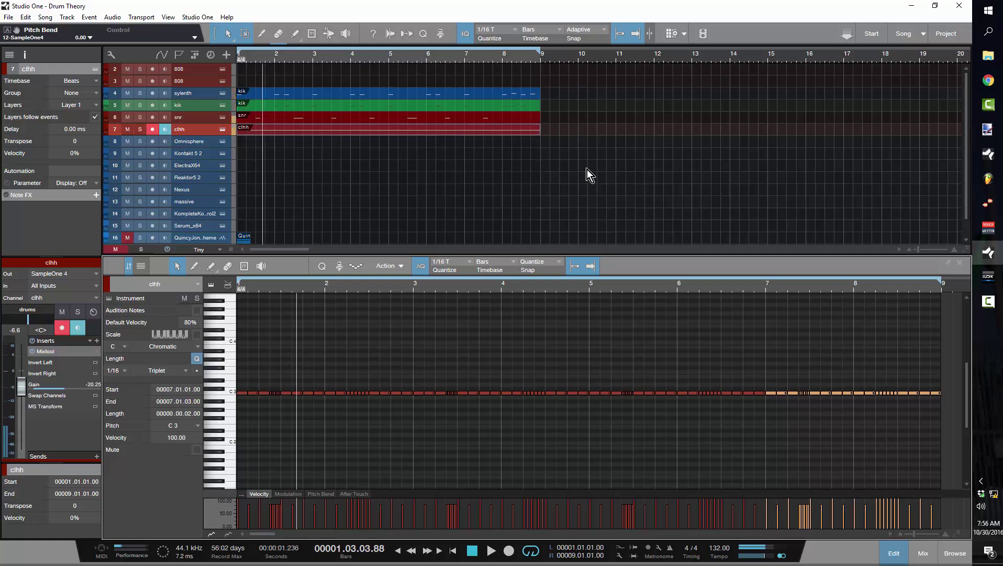
Select the sylenth, kik, snr and clhh parts spanning bars 1–9 together.
{"action": "left_click", "coordinate": [502, 60]}
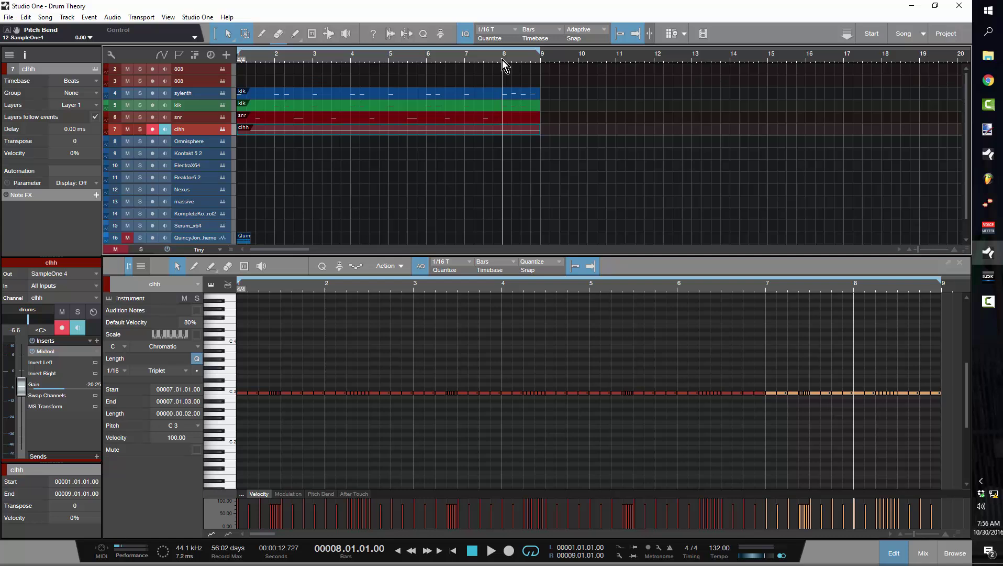
{"action": "left_click", "coordinate": [508, 93]}
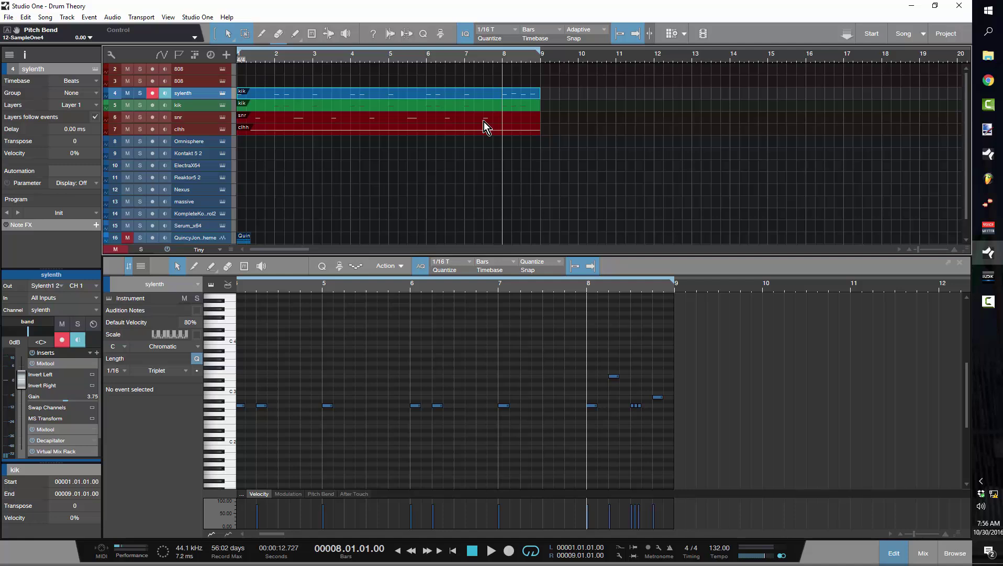
{"action": "left_click_drag", "start_coordinate": [665, 160], "coordinate": [230, 93]}
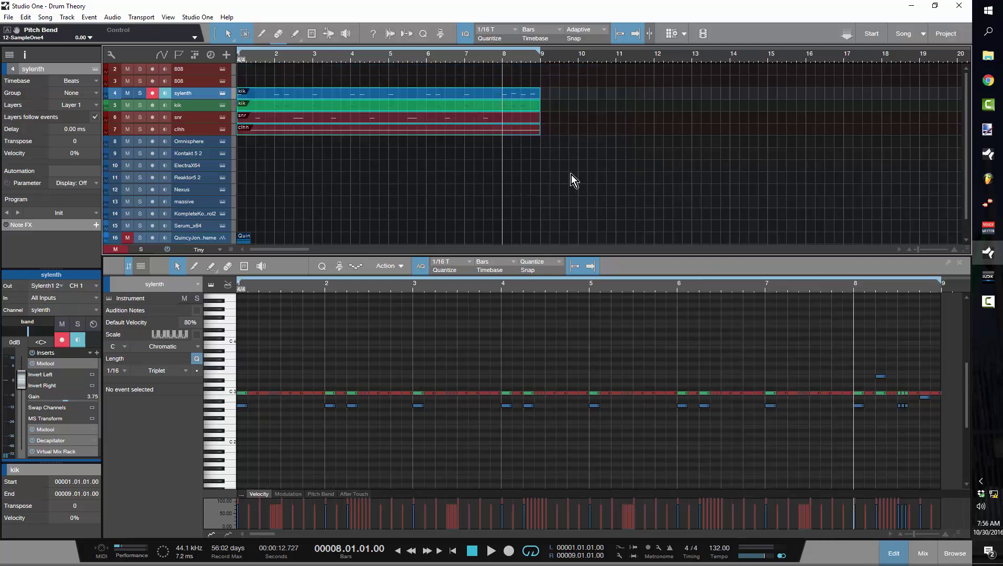
Duplicate the four parts into bars 9–17 and delete the extra clhh copy.
{"action": "key", "text": "ctrl+d"}
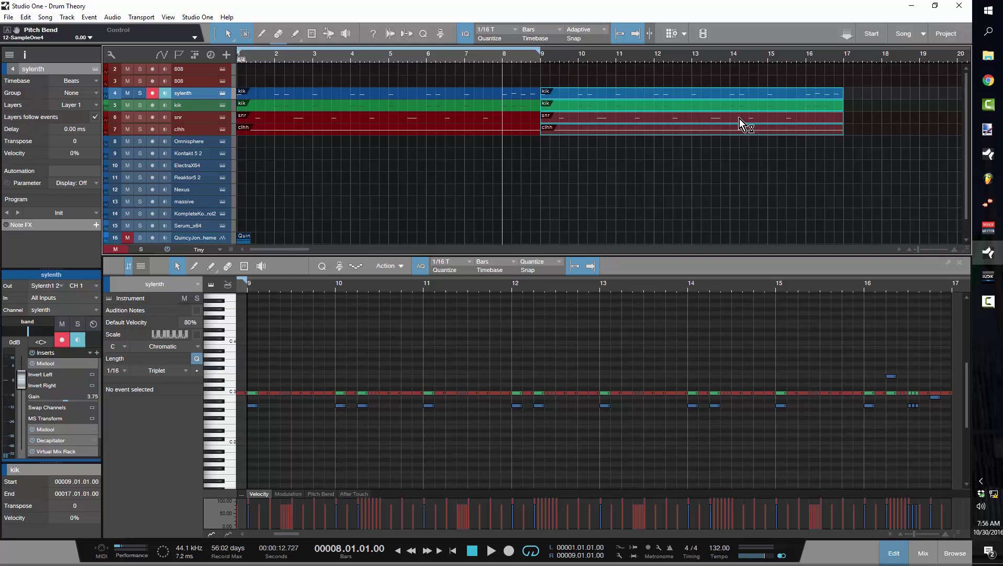
{"action": "left_click", "coordinate": [784, 177]}
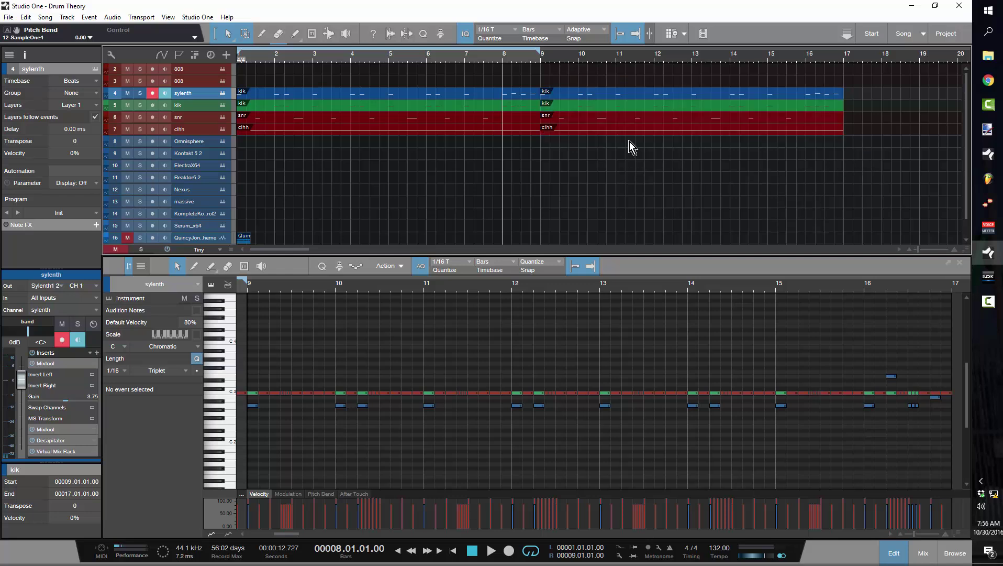
{"action": "left_click", "coordinate": [609, 130]}
{"action": "key", "text": "Delete"}
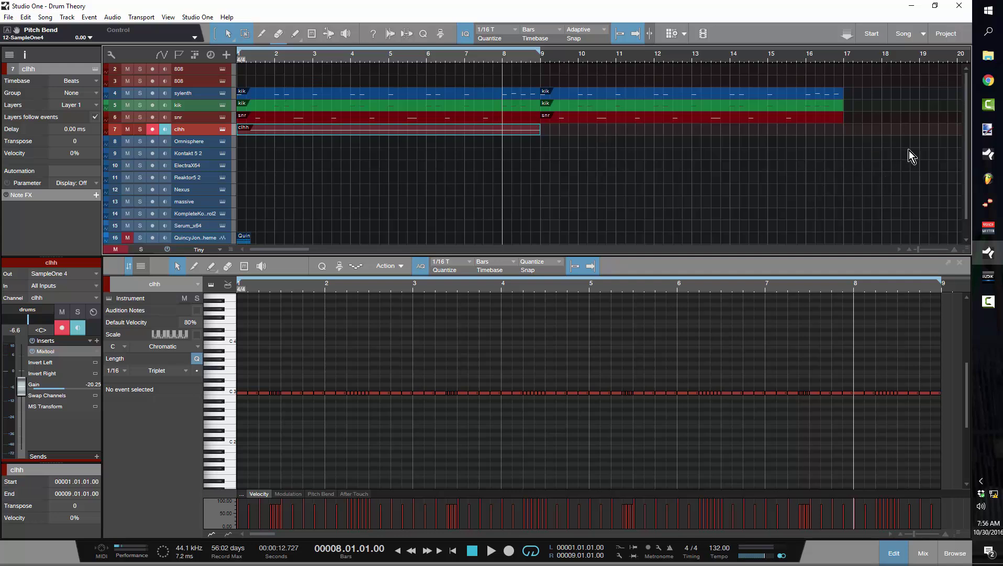
Duplicate the bars 1–9 parts again and copy the bars 9–17 parts to bars 17–25.
{"action": "left_click_drag", "start_coordinate": [907, 153], "coordinate": [574, 126]}
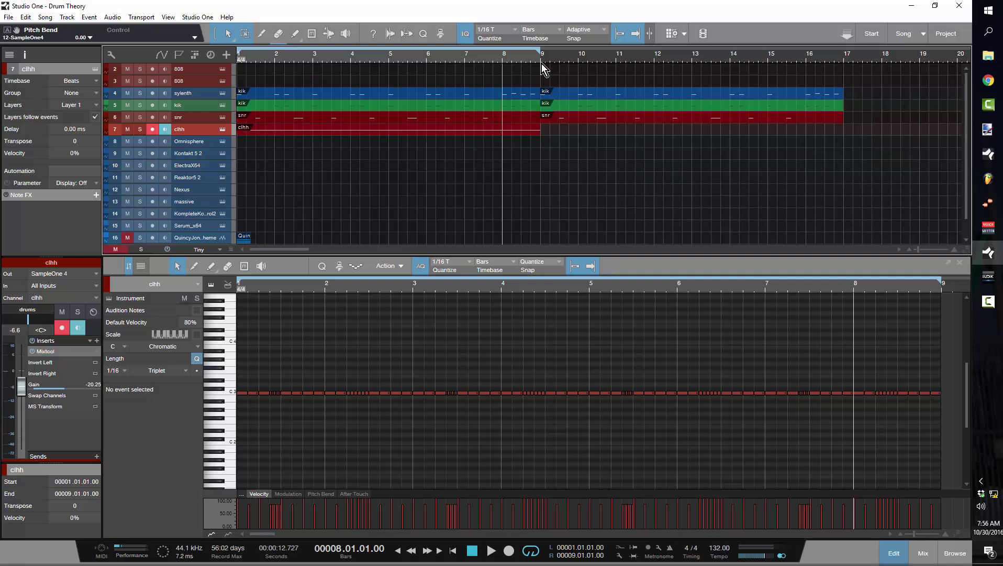
{"action": "left_click_drag", "start_coordinate": [800, 172], "coordinate": [483, 123]}
{"action": "left_click", "coordinate": [283, 93]}
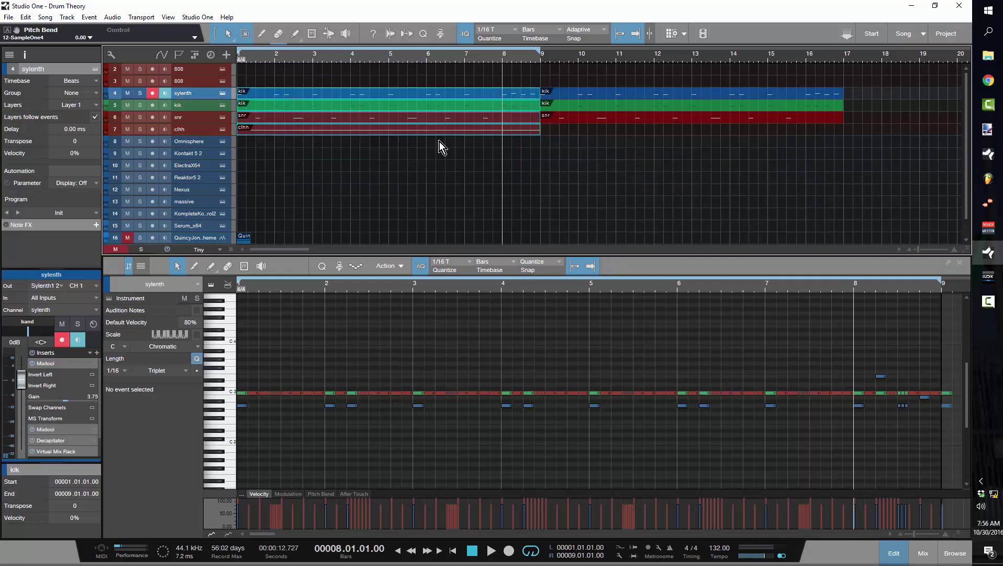
{"action": "key", "text": "d"}
{"action": "left_click_drag", "start_coordinate": [553, 95], "coordinate": [848, 59]}
Delete most hi-hat notes in the bar 17 clhh part, leaving a few short rolls.
{"action": "scroll", "coordinate": [847, 59], "scroll_direction": "down", "scroll_amount": 3}
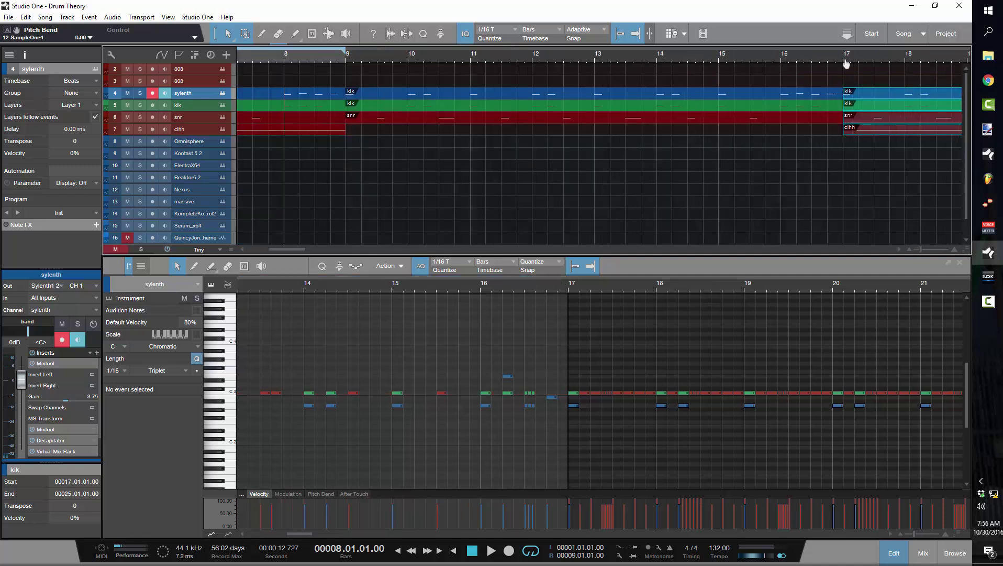
{"action": "left_click", "coordinate": [834, 194]}
{"action": "left_click", "coordinate": [635, 129]}
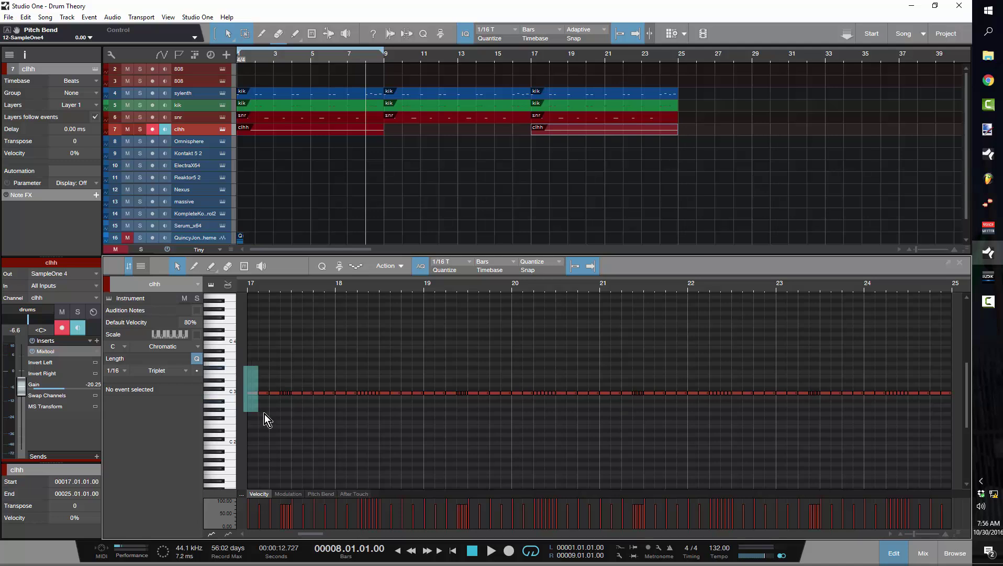
{"action": "left_click_drag", "start_coordinate": [272, 415], "coordinate": [273, 418]}
{"action": "key", "text": "Delete"}
{"action": "left_click_drag", "start_coordinate": [300, 358], "coordinate": [353, 423]}
{"action": "key", "text": "Delete"}
{"action": "left_click_drag", "start_coordinate": [390, 370], "coordinate": [450, 411]}
{"action": "key", "text": "Delete"}
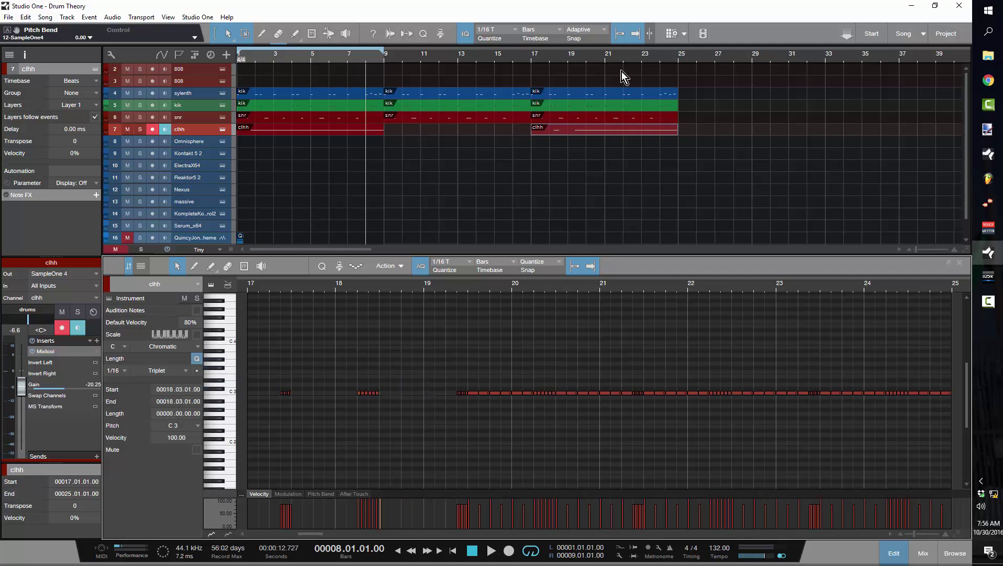
Shorten the clhh part to end at bar 19, repeat it through bar 25, and play from bar 17.
{"action": "left_click_drag", "start_coordinate": [665, 130], "coordinate": [541, 130]}
{"action": "key", "text": "d"}
{"action": "key", "text": "d"}
{"action": "key", "text": "d"}
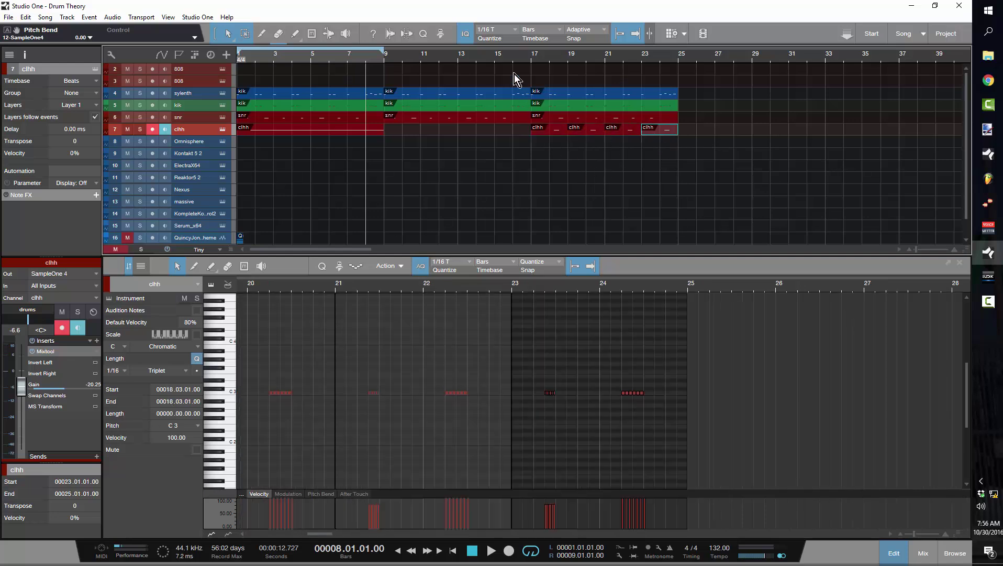
{"action": "left_click", "coordinate": [530, 59]}
{"action": "key", "text": "space"}
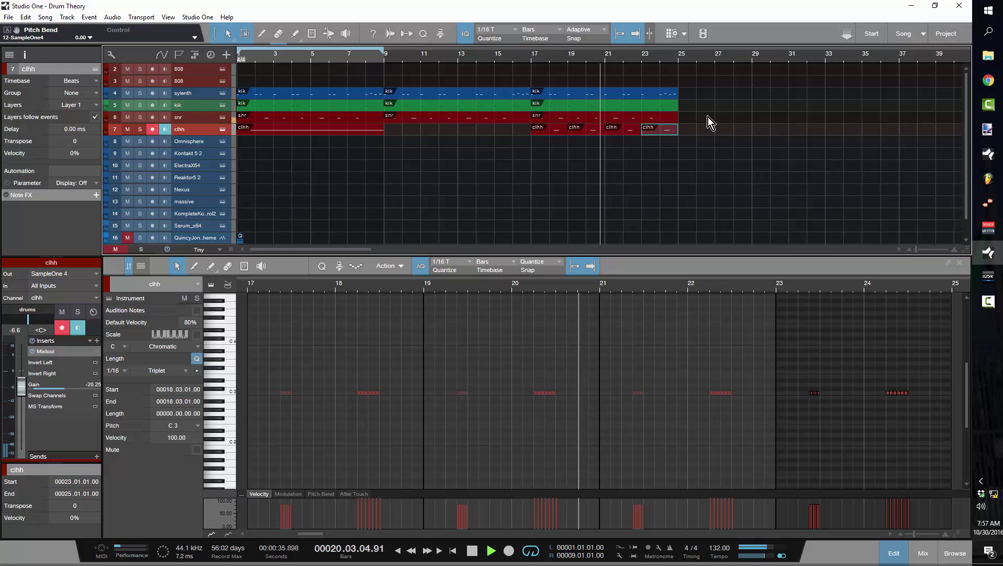
In the bar 17 sylenth part, draw a lengthened A2 note before bar 21 and split it into 1/16 triplets.
{"action": "key", "text": "space"}
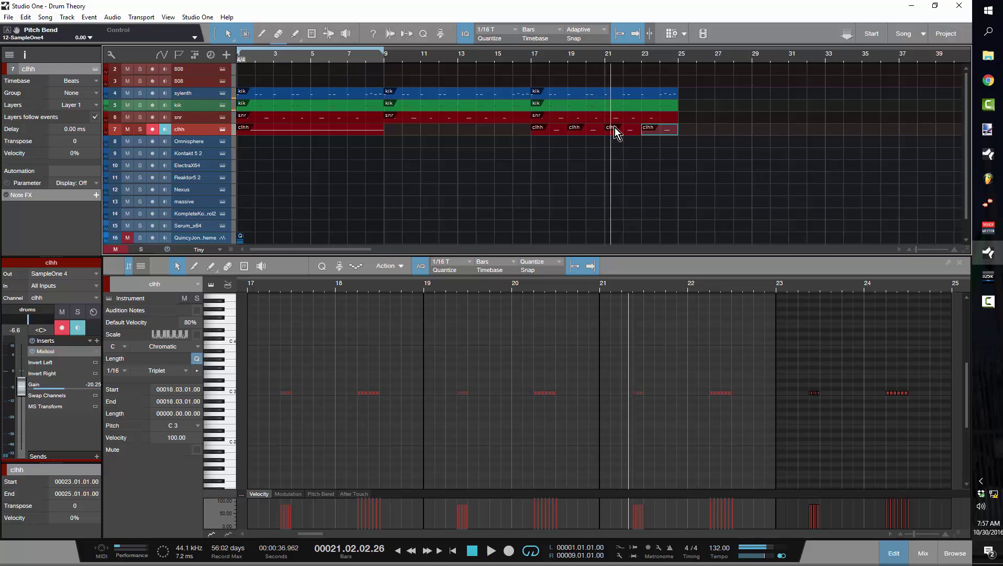
{"action": "left_click", "coordinate": [600, 95]}
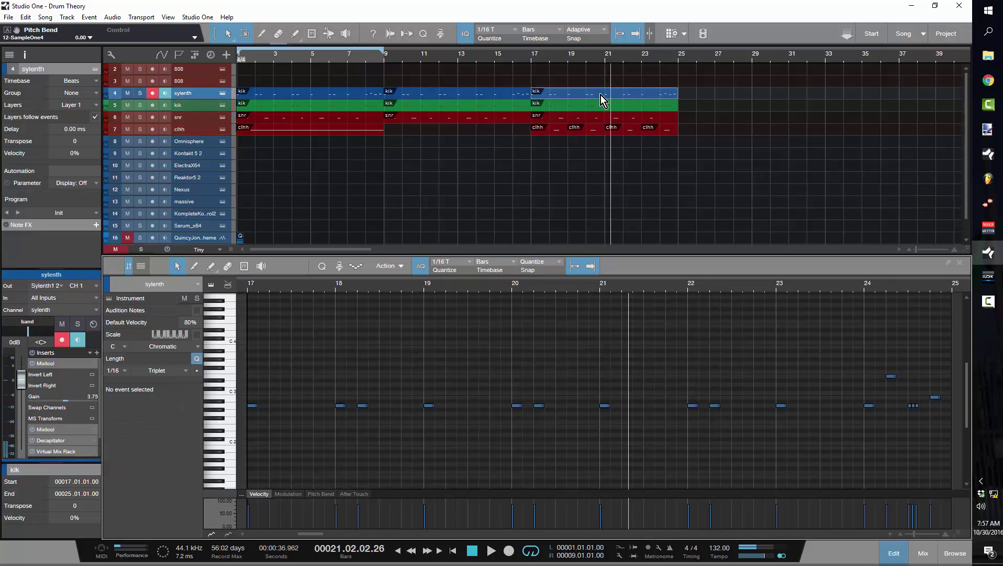
{"action": "left_click", "coordinate": [250, 289]}
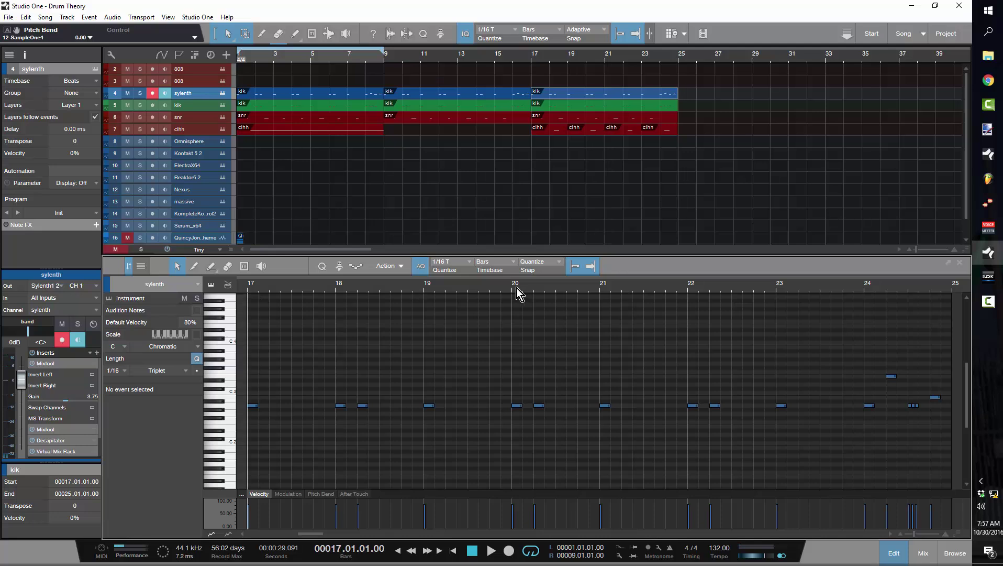
{"action": "left_click", "coordinate": [423, 292]}
{"action": "left_click", "coordinate": [572, 287]}
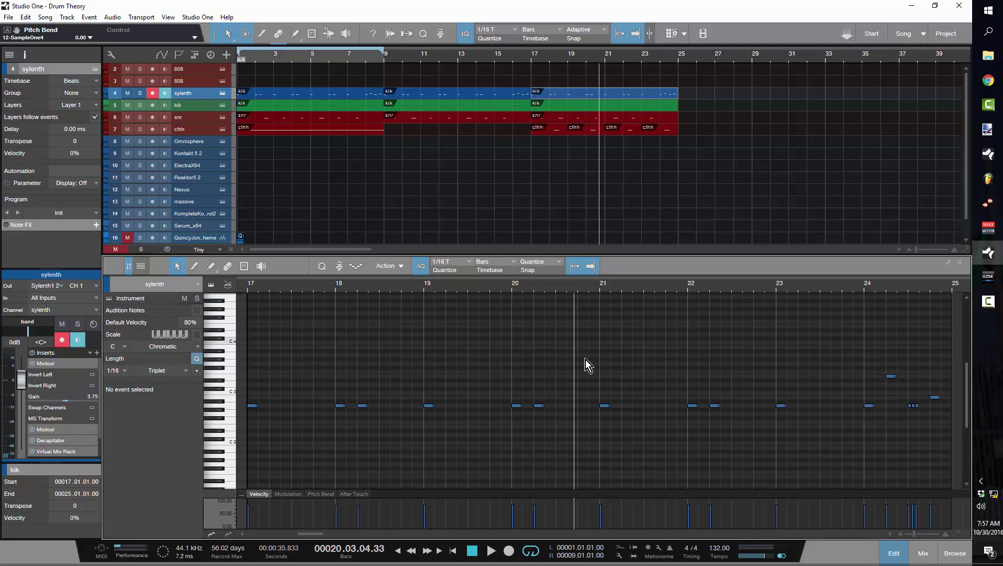
{"action": "left_click", "coordinate": [584, 406]}
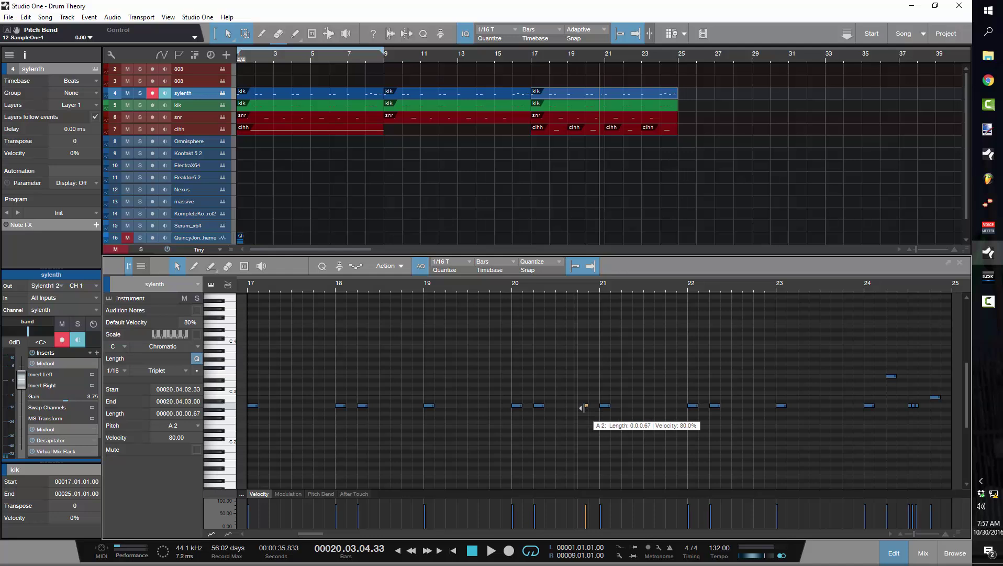
{"action": "left_click_drag", "start_coordinate": [583, 407], "coordinate": [574, 409]}
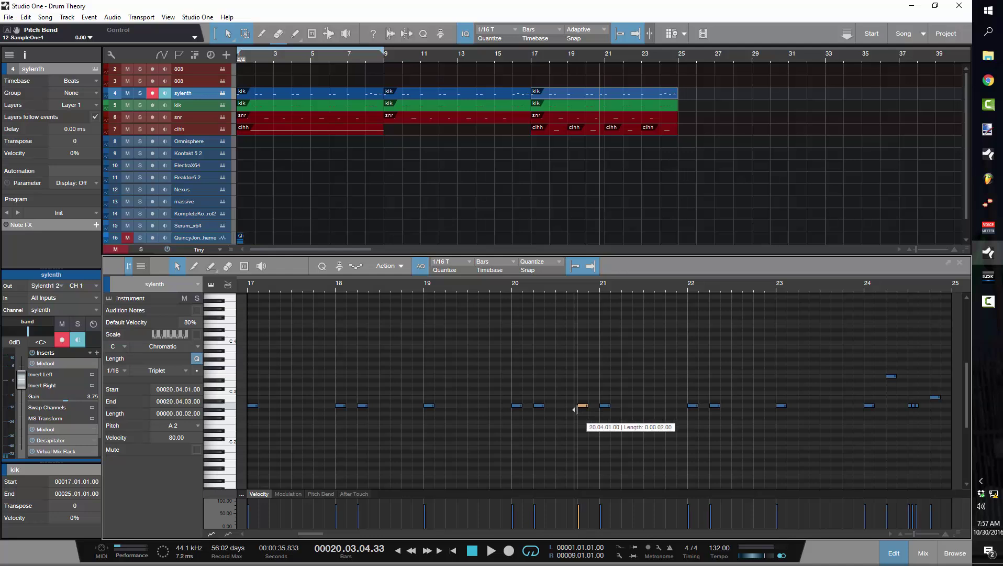
{"action": "left_click", "coordinate": [446, 265]}
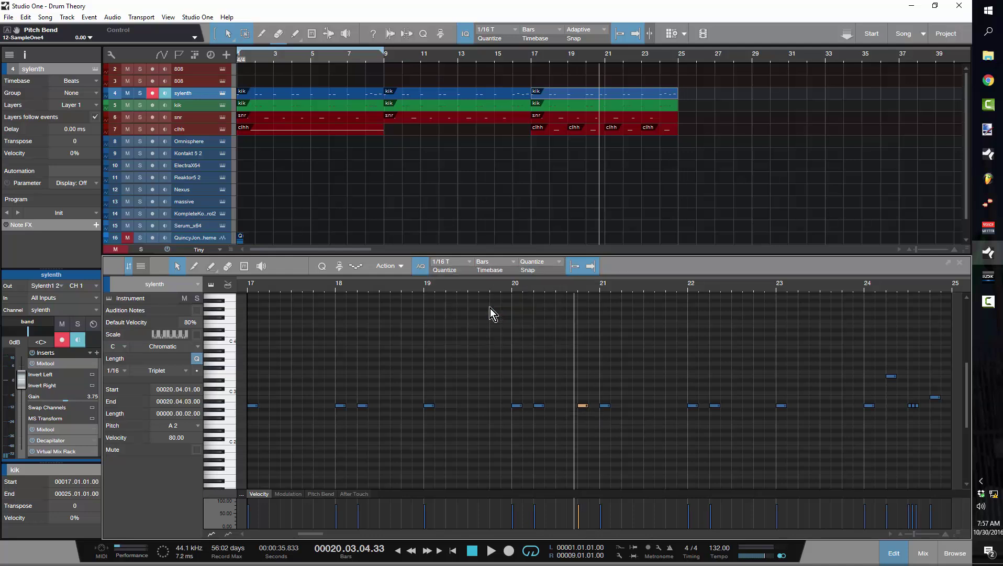
{"action": "left_click", "coordinate": [490, 308]}
{"action": "key", "text": "alt+x"}
Play from bar 17, then add a lengthened C3 kick note near bar 20.4 and play it back.
{"action": "left_click", "coordinate": [249, 290]}
{"action": "key", "text": "space"}
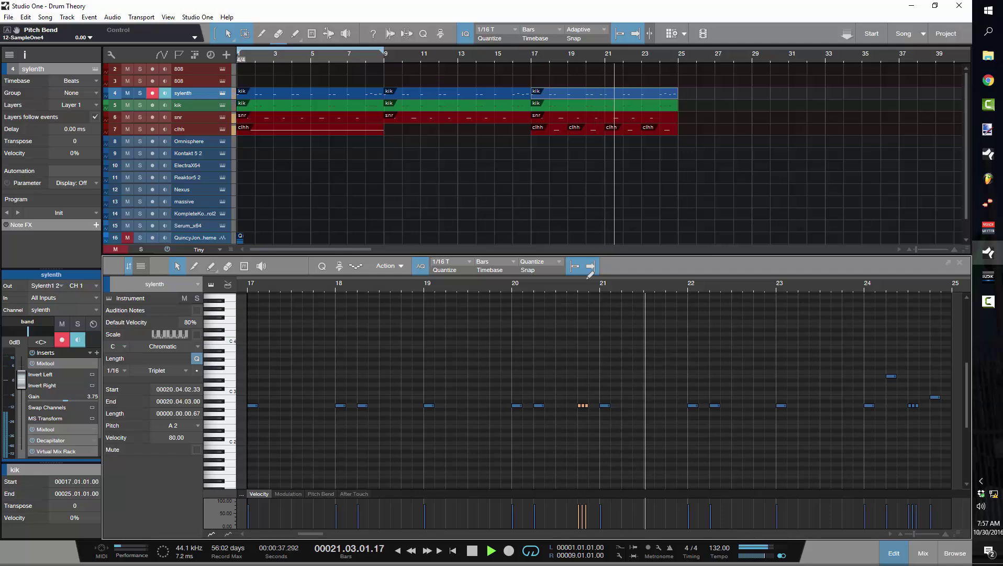
{"action": "key", "text": "space"}
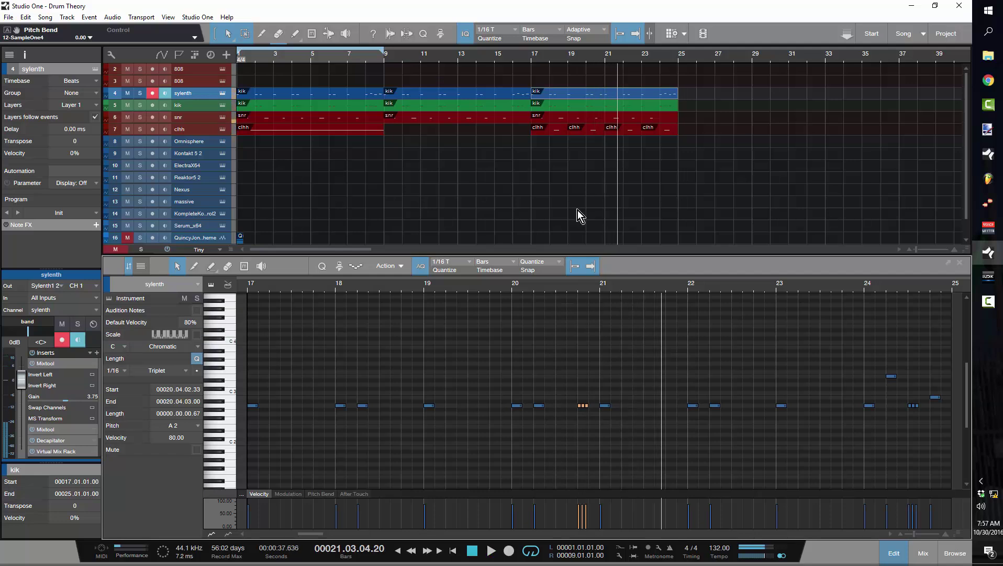
{"action": "left_click", "coordinate": [594, 107]}
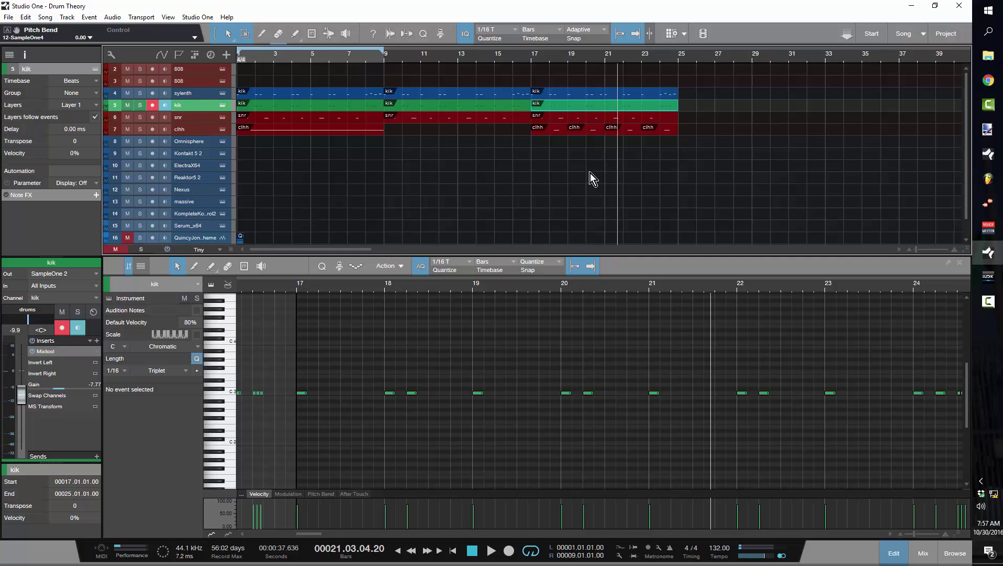
{"action": "left_click", "coordinate": [636, 392], "text": "alt"}
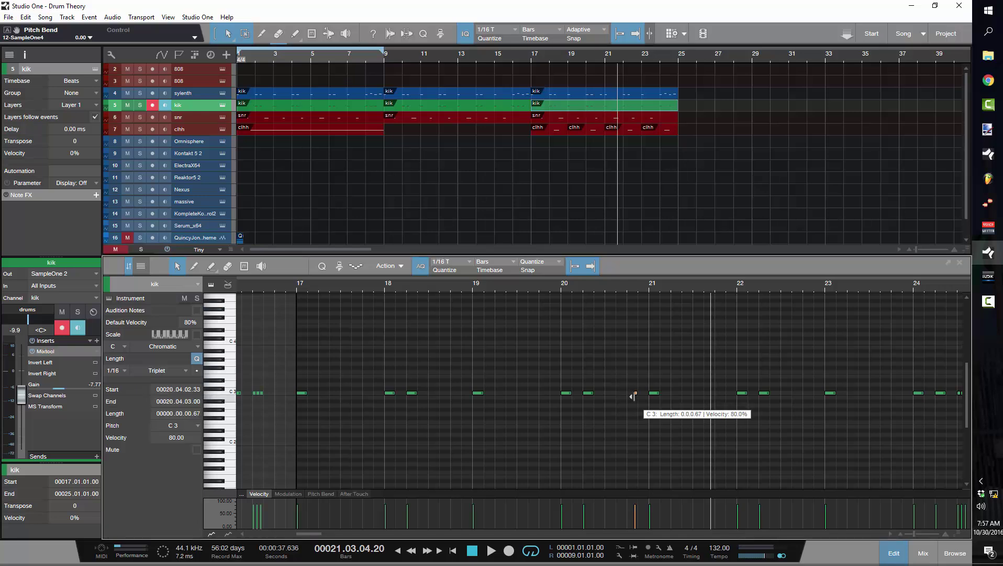
{"action": "left_click_drag", "start_coordinate": [635, 393], "coordinate": [626, 390]}
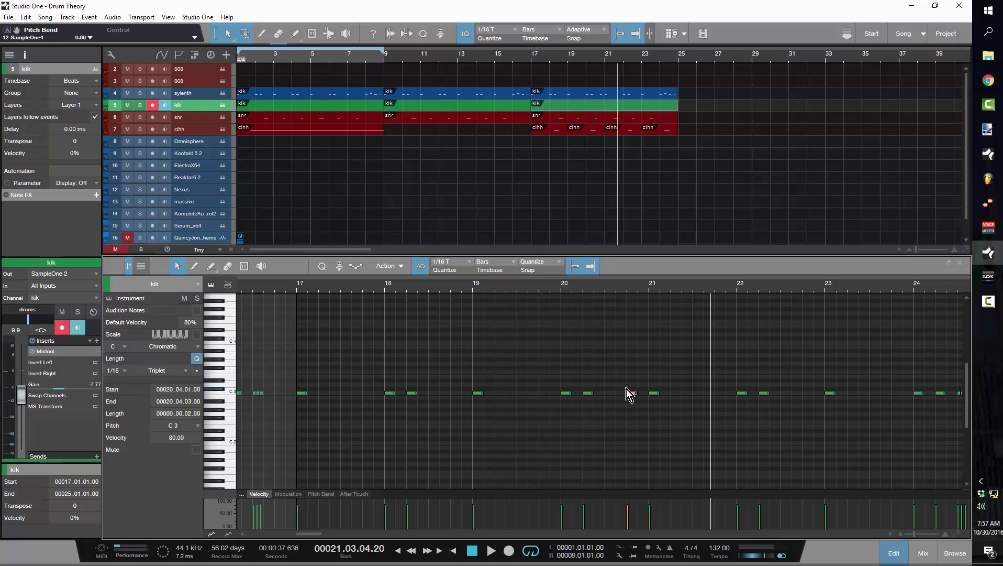
{"action": "left_click", "coordinate": [550, 285]}
{"action": "key", "text": "space"}
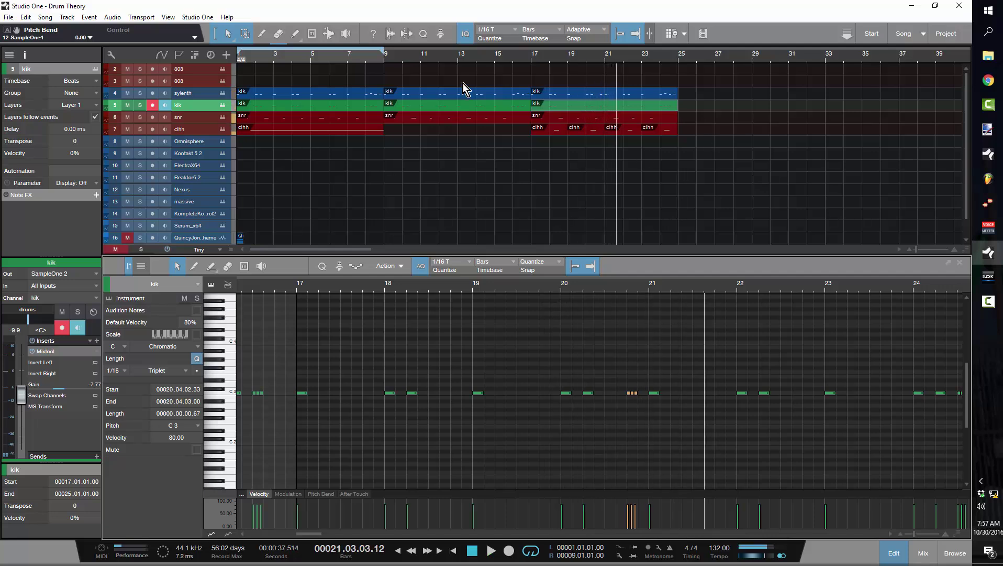
Extend the loop end to bar 25 and play the beat from bar 1.
{"action": "left_click_drag", "start_coordinate": [385, 53], "coordinate": [679, 53]}
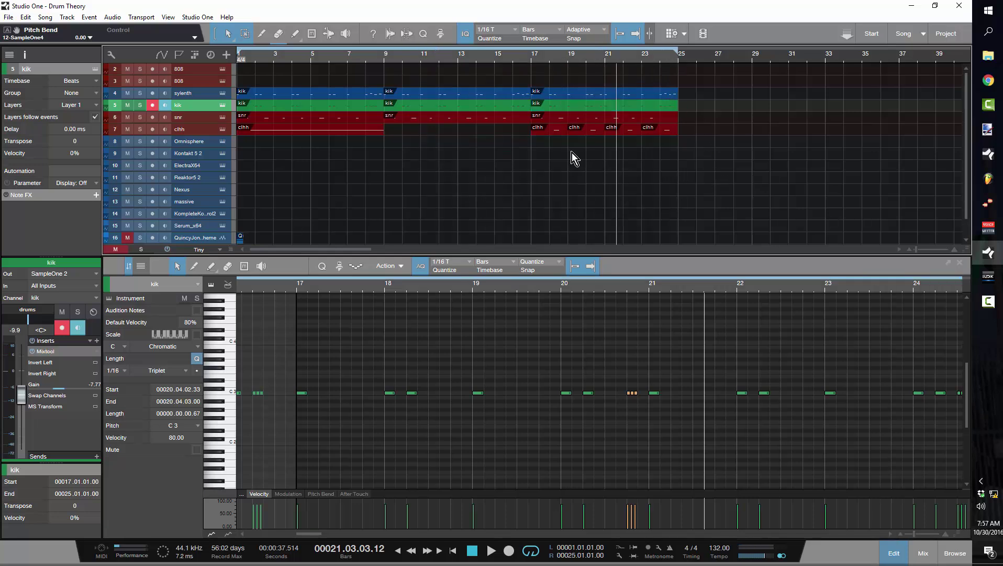
{"action": "key", "text": "comma"}
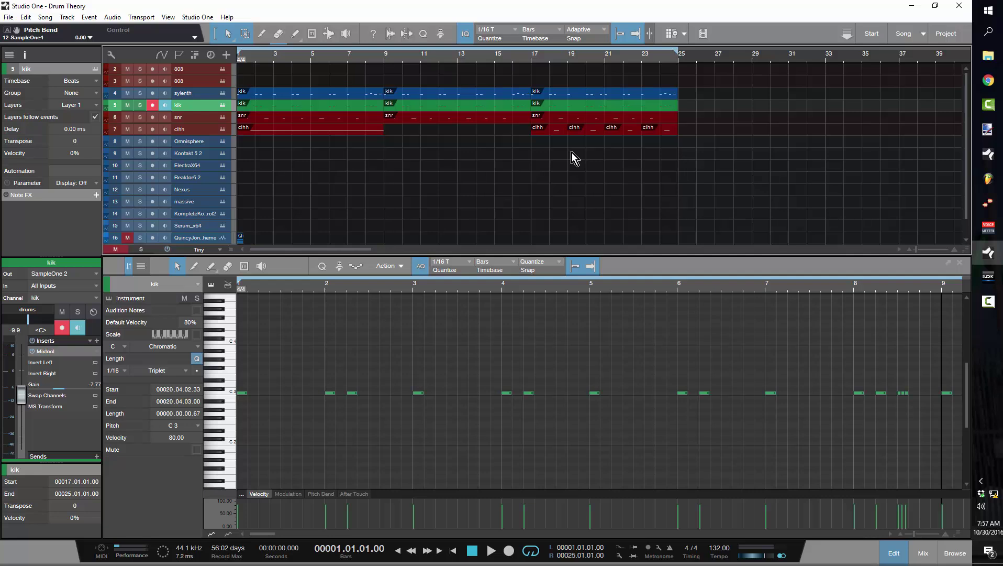
{"action": "key", "text": "space"}
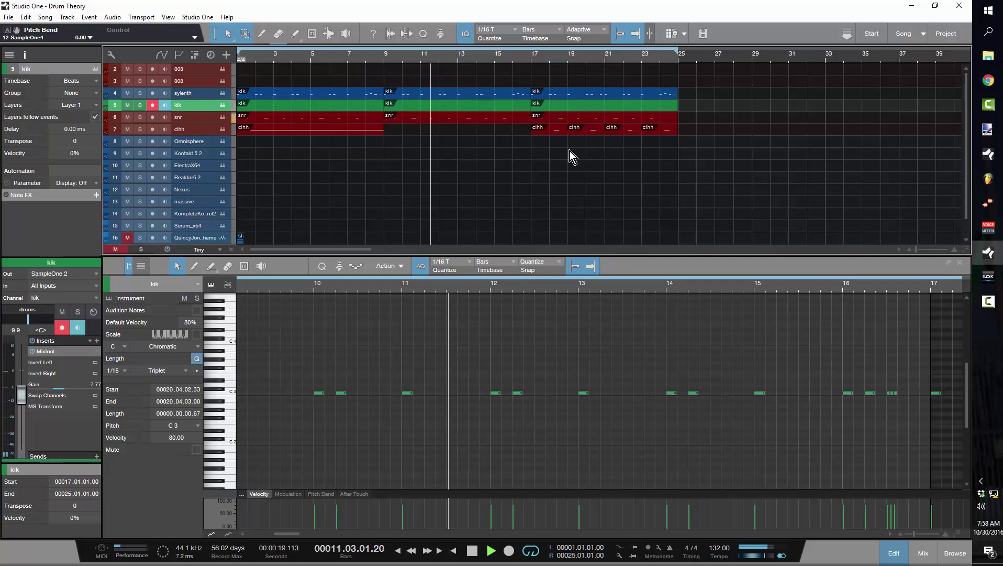
Shorten the bars 9–17 sylenth, kik and snr parts so they end at bar 16.
{"action": "left_click_drag", "start_coordinate": [518, 150], "coordinate": [525, 96]}
{"action": "scroll", "coordinate": [531, 93], "scroll_direction": "up", "scroll_amount": 5}
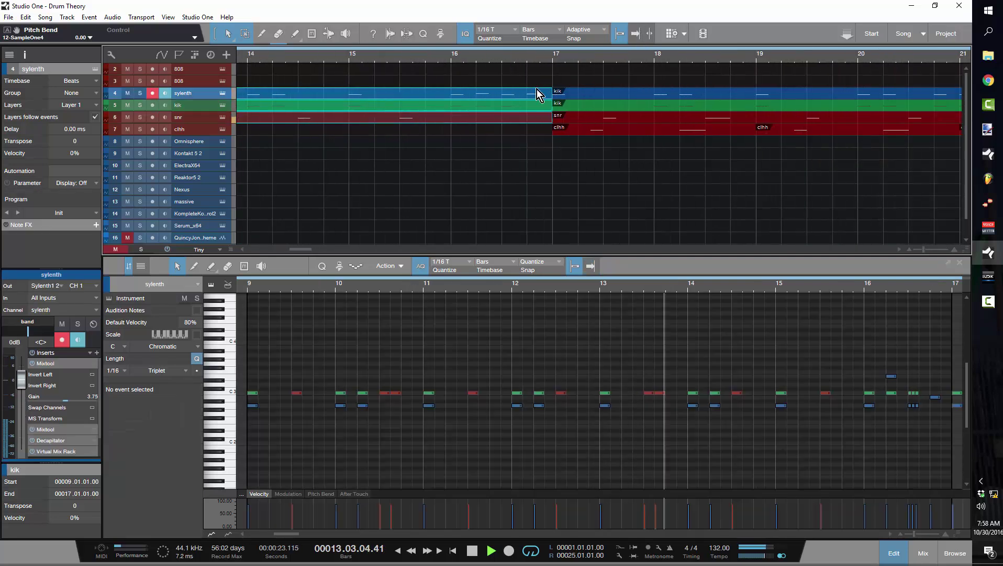
{"action": "left_click_drag", "start_coordinate": [553, 95], "coordinate": [450, 105]}
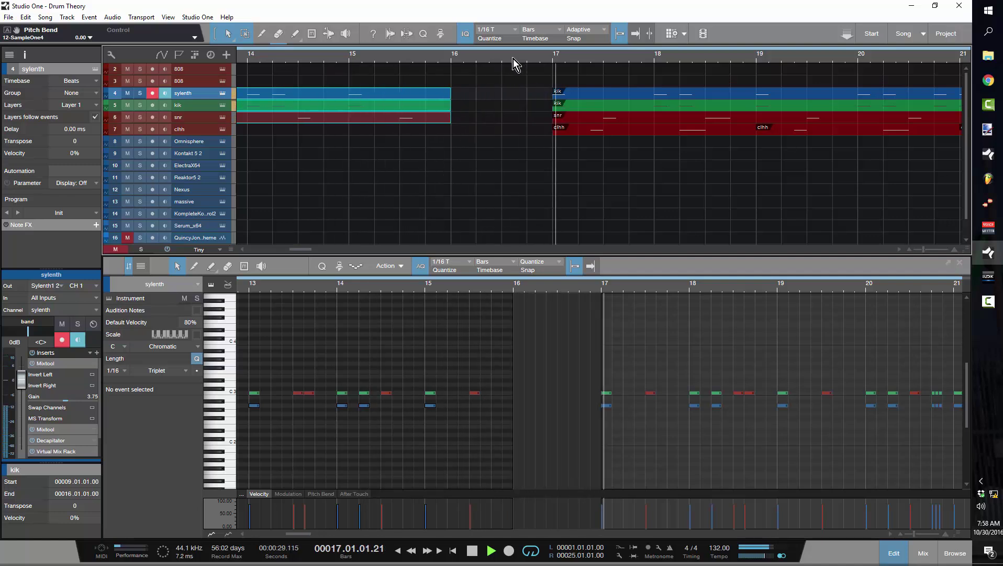
{"action": "left_click_drag", "start_coordinate": [513, 59], "coordinate": [487, 29]}
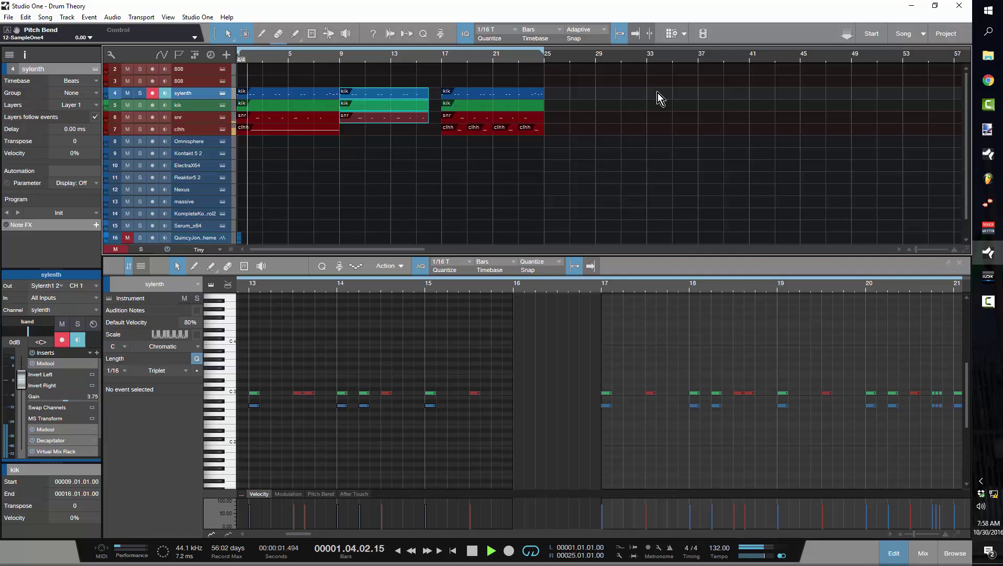
Stop playback, turn on follow mode, review the first sylenth part's 808 notes, then show the first snr part.
{"action": "key", "text": "space"}
{"action": "key", "text": "f"}
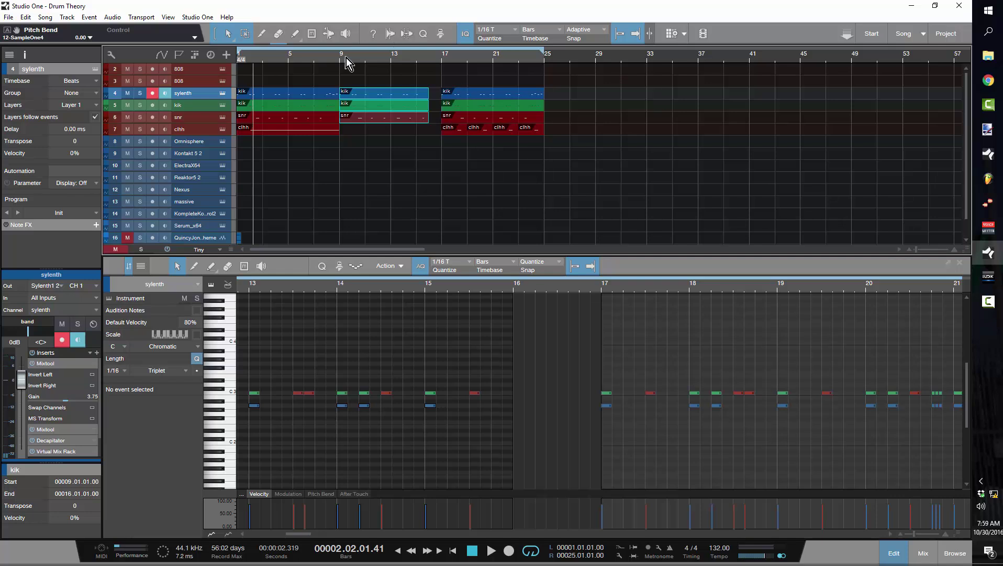
{"action": "left_click", "coordinate": [303, 92]}
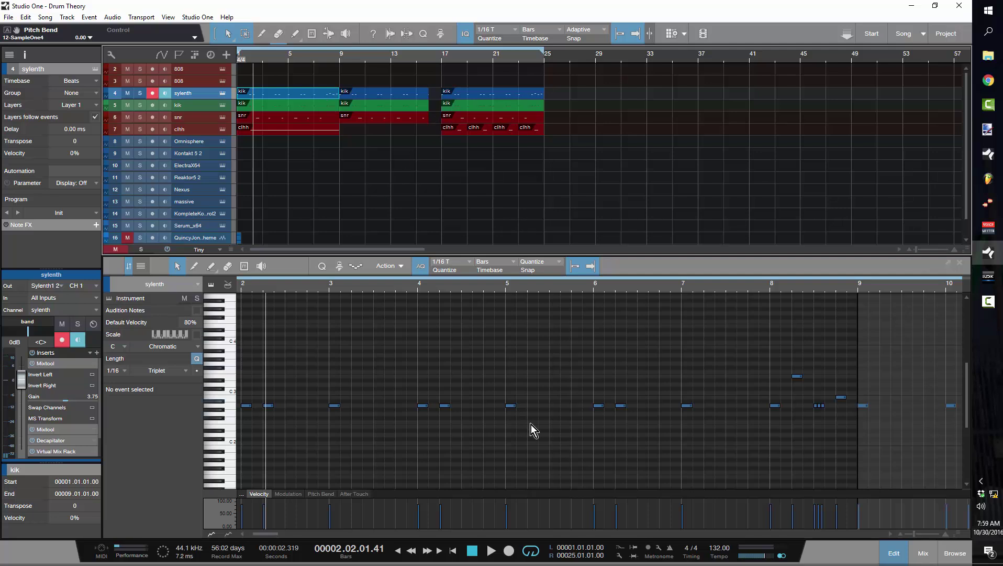
{"action": "left_click_drag", "start_coordinate": [368, 449], "coordinate": [350, 404]}
{"action": "left_click_drag", "start_coordinate": [702, 358], "coordinate": [859, 422]}
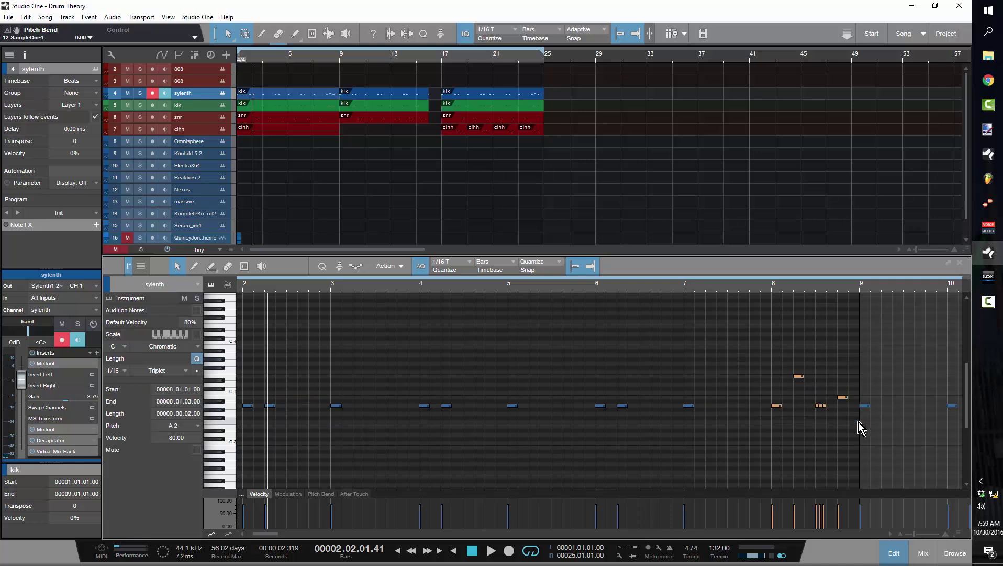
{"action": "left_click", "coordinate": [294, 116]}
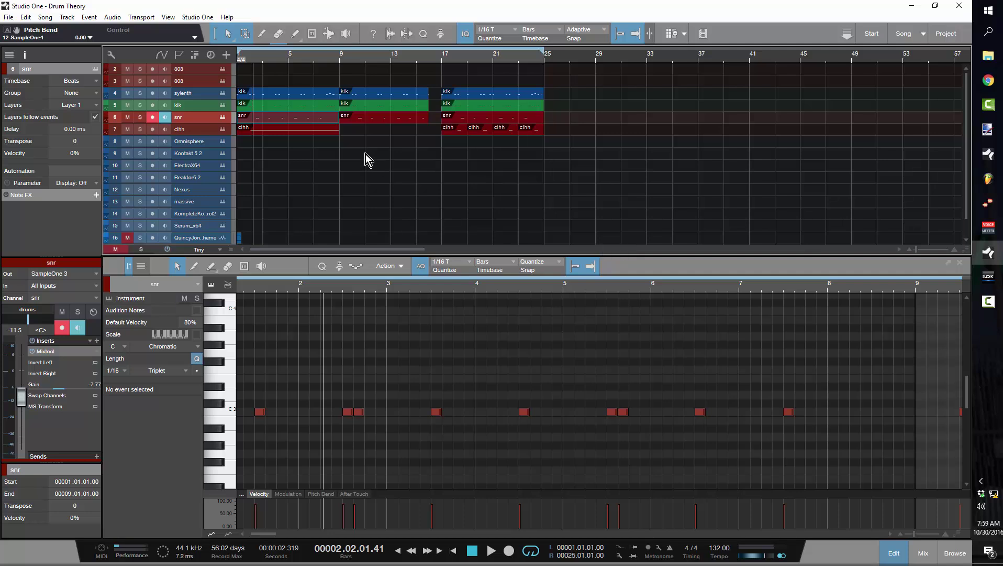
Check the clhh and kik parts, then open the bar-17 clhh part and select its hi-hat notes.
{"action": "left_click", "coordinate": [318, 131]}
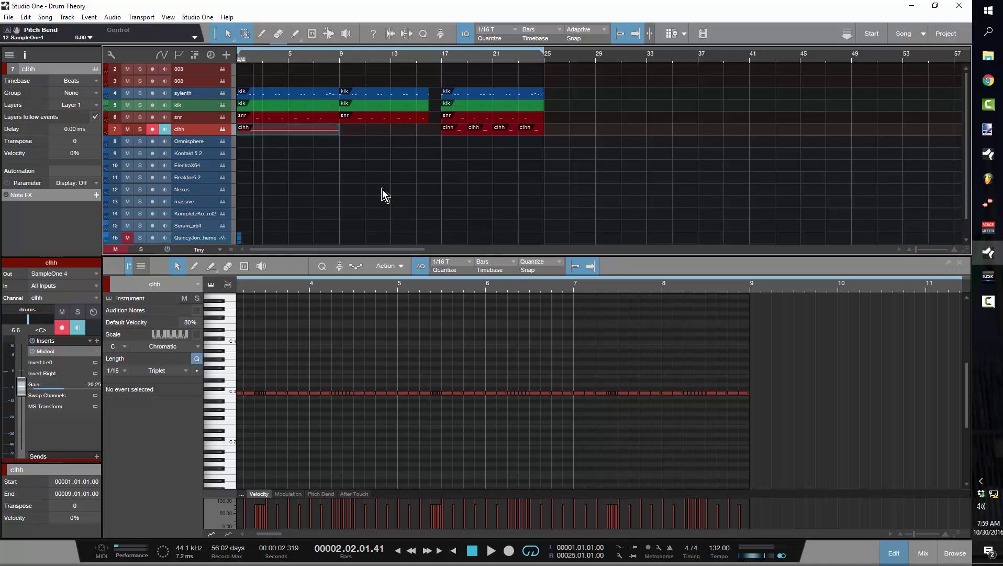
{"action": "left_click", "coordinate": [349, 103]}
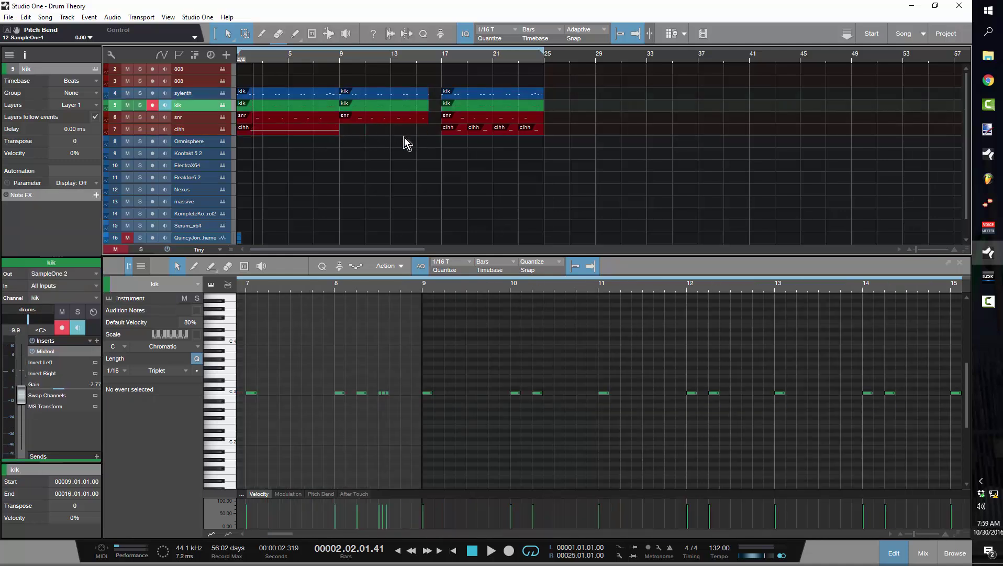
{"action": "left_click", "coordinate": [463, 134]}
{"action": "left_click_drag", "start_coordinate": [458, 334], "coordinate": [616, 415]}
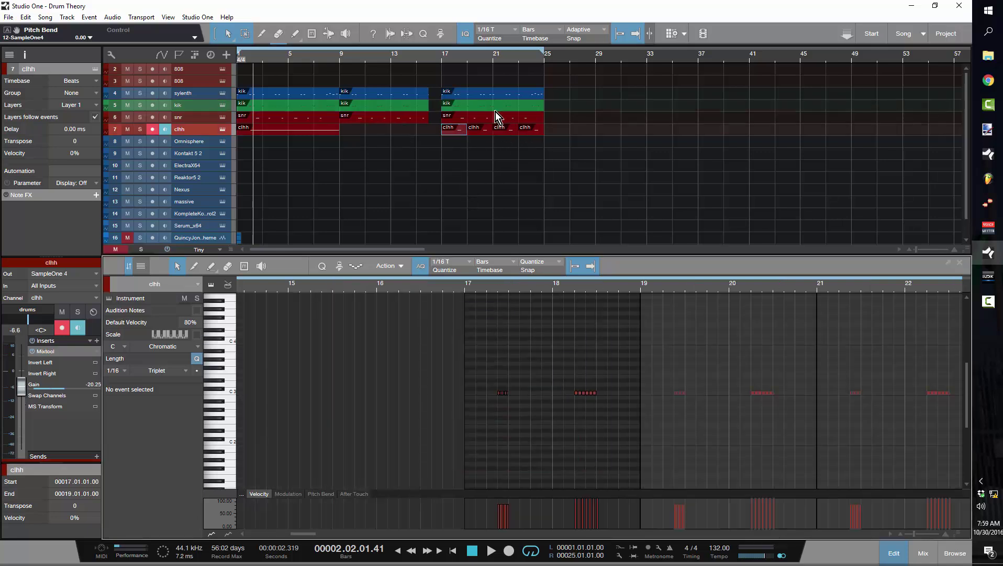